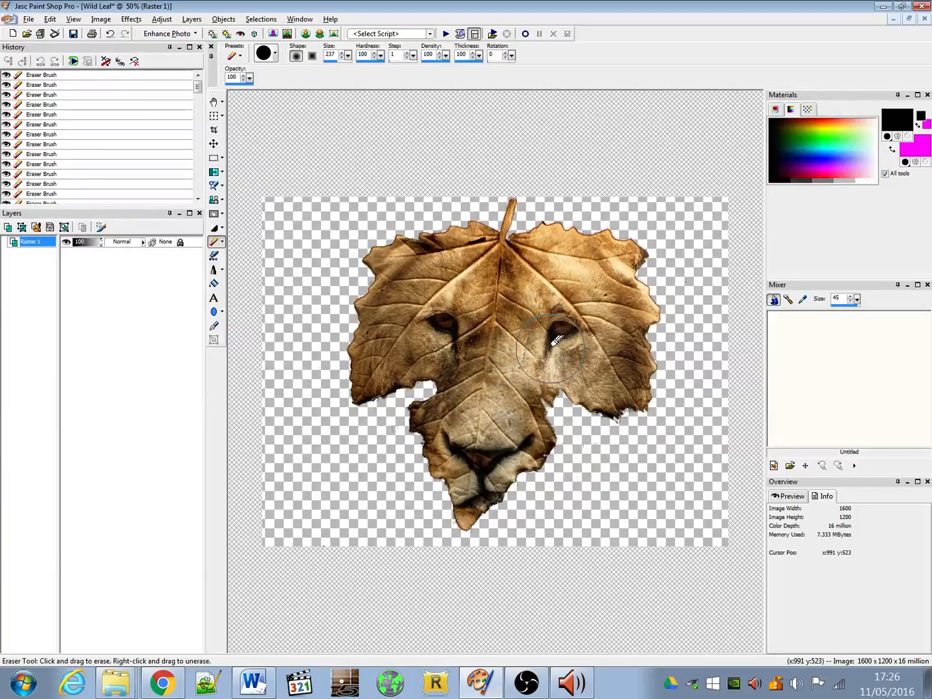
Step: Open the Wooden-Background-152-625x277 image from the Image collection folder and place its window below the Wild Leaf window
click(909, 19)
click(128, 678)
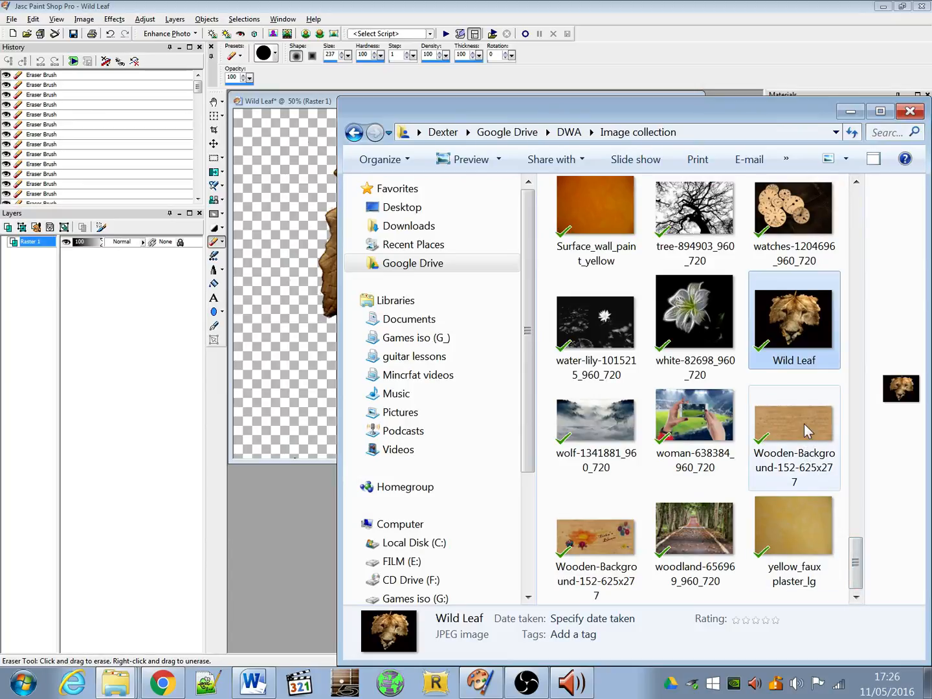
mouse_move(794, 419)
mouse_down()
mouse_move(535, 478)
mouse_move(296, 553)
mouse_up()
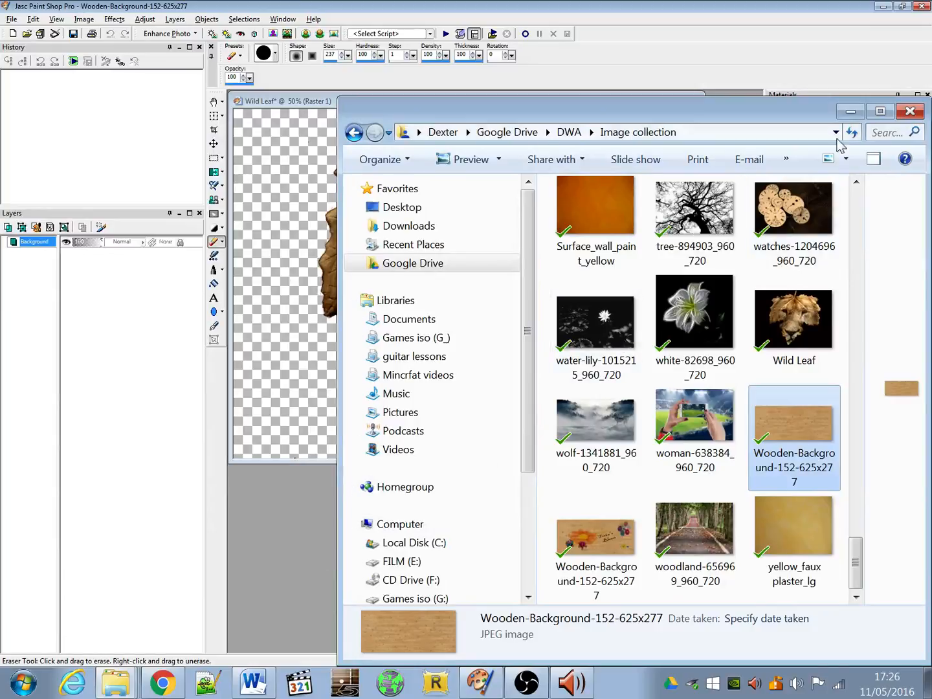
click(851, 110)
drag(514, 218, 403, 472)
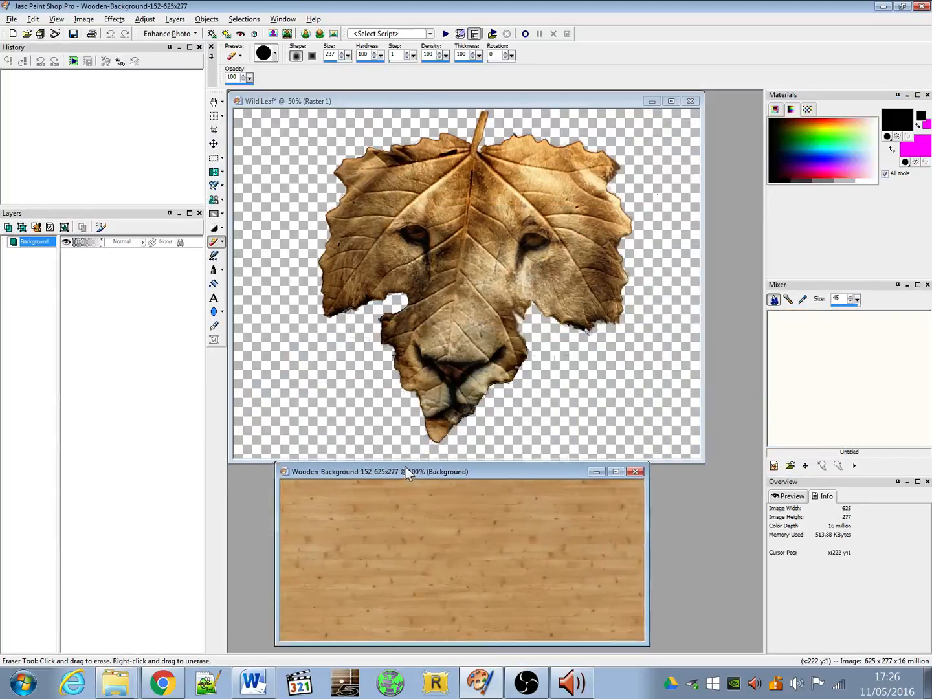
Step: Copy the cut-out lion leaf from Wild Leaf and maximize the wooden background image
right_click(501, 103)
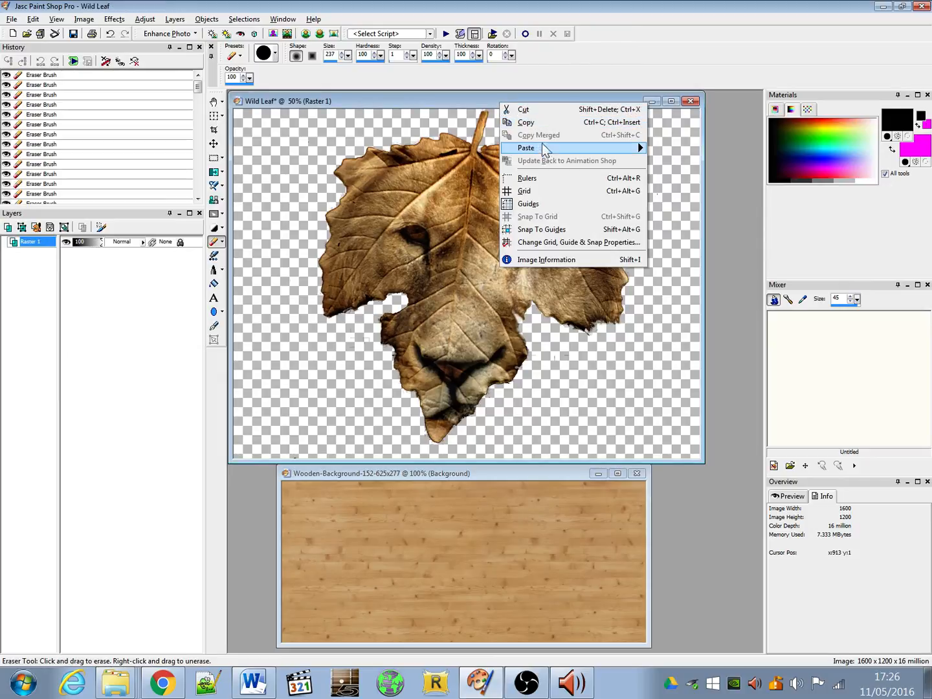
click(551, 123)
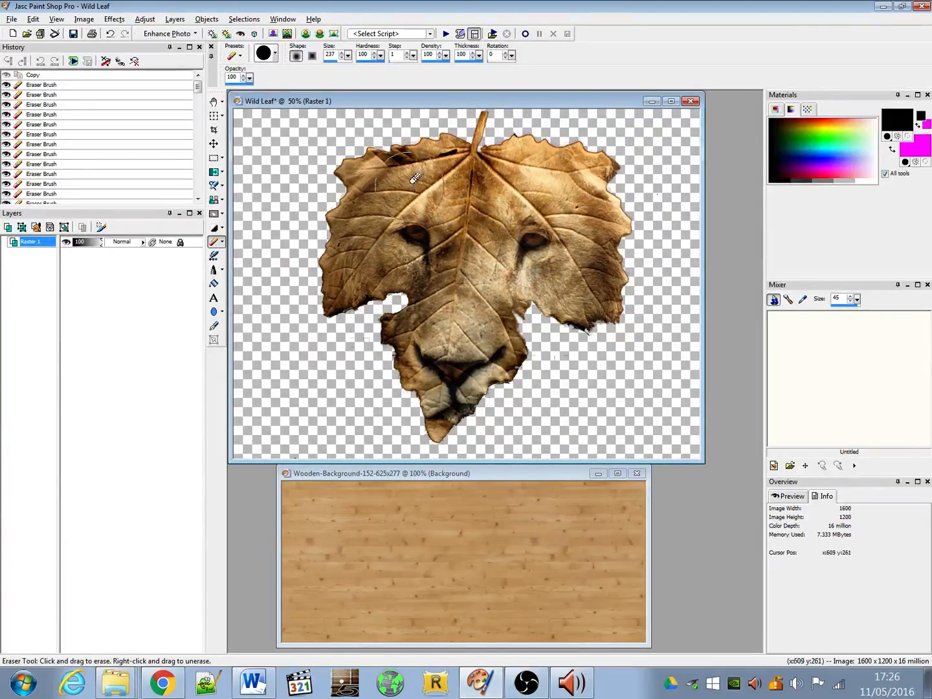
click(469, 475)
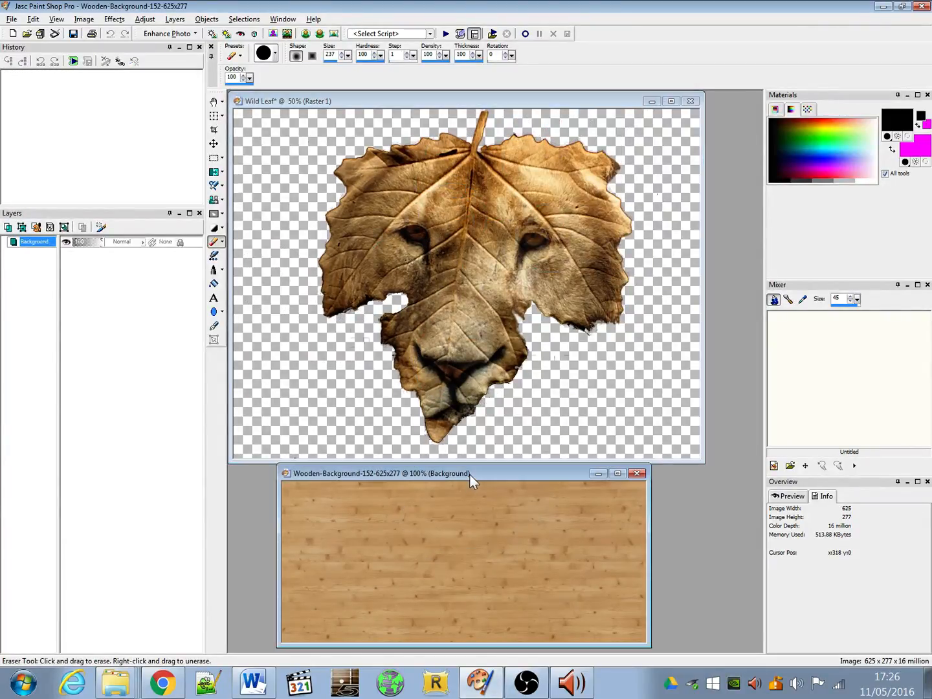
double_click(468, 473)
Step: Paste the copied leaf into the wooden background image as a new layer
click(498, 340)
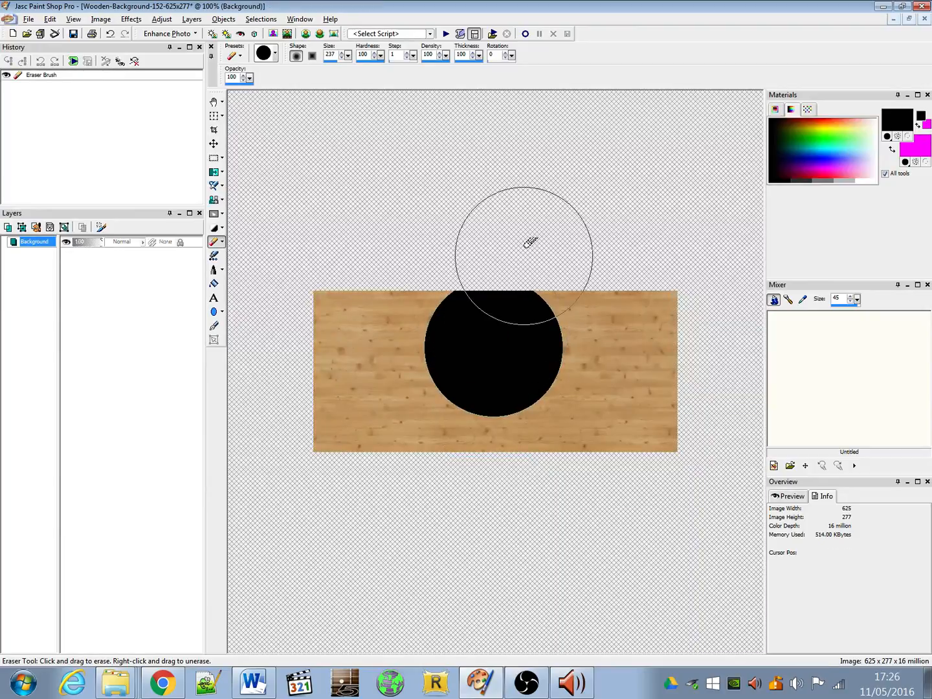
click(111, 39)
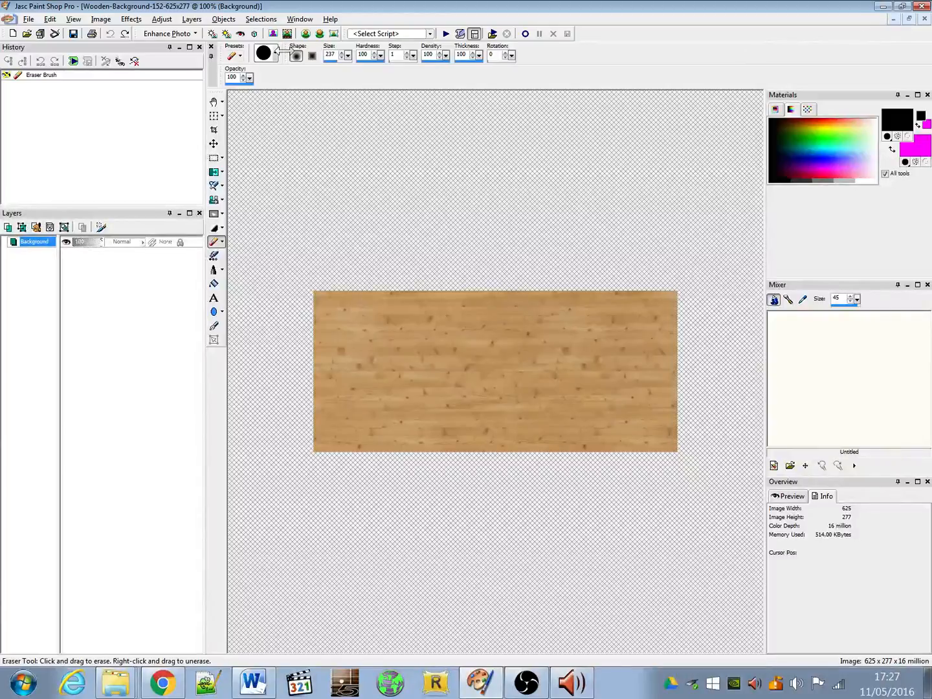
click(50, 19)
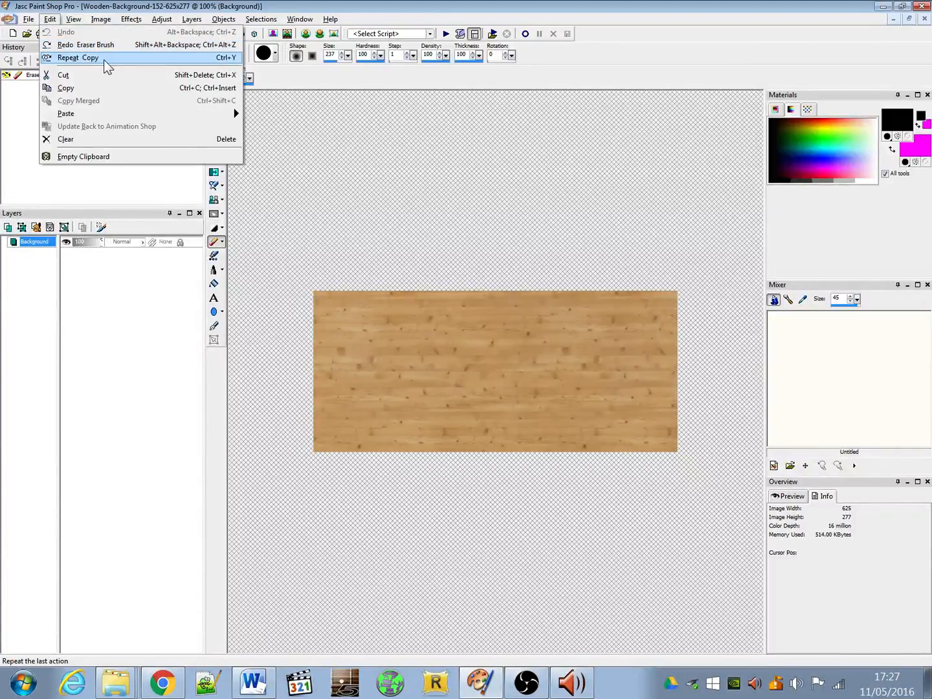
mouse_move(131, 114)
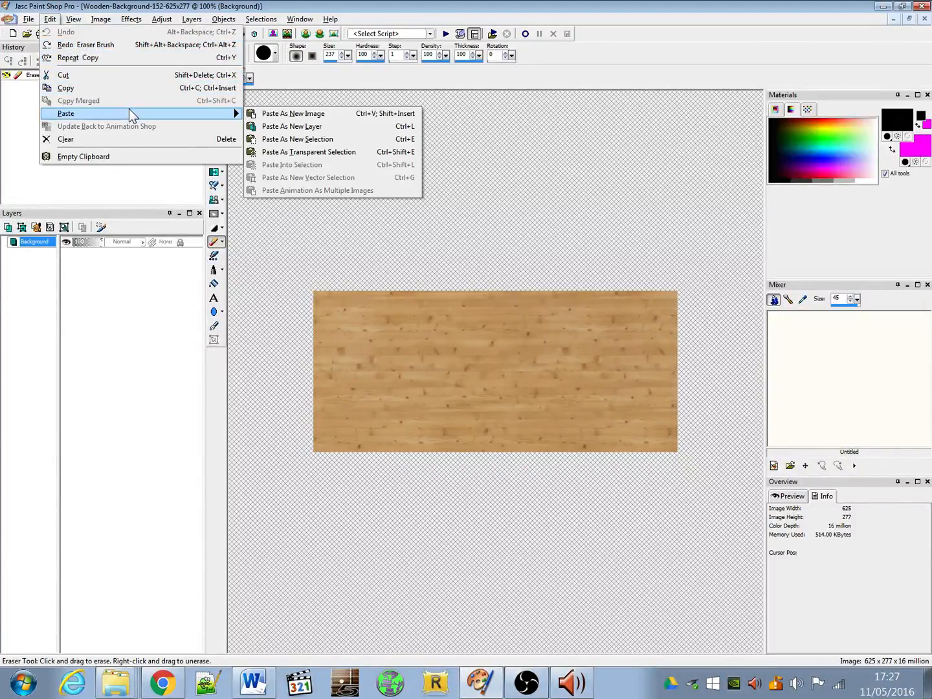
click(291, 125)
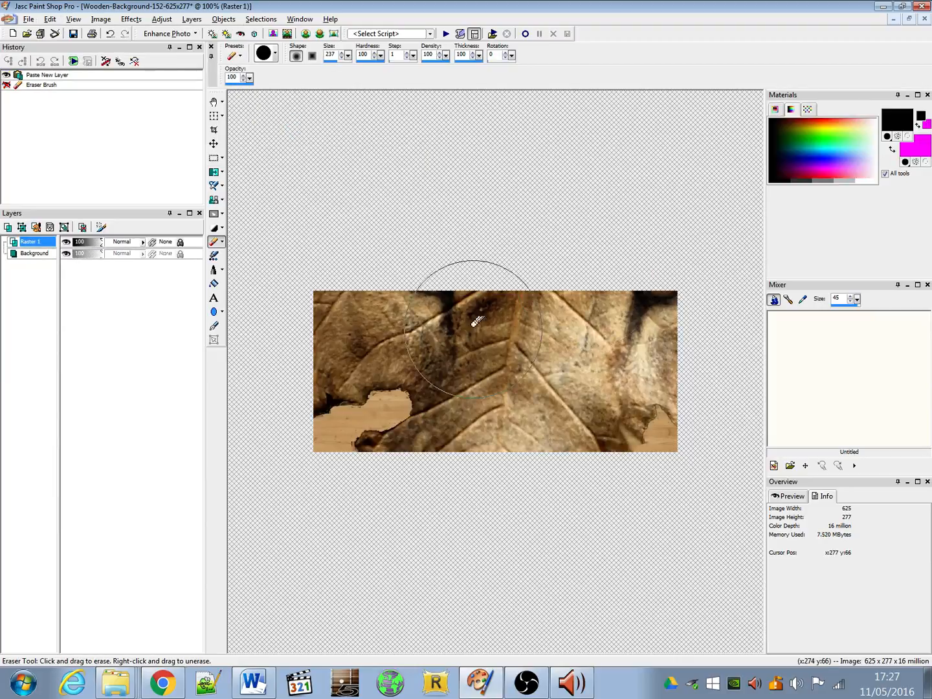
Step: Scale the pasted leaf layer down to about 16% and place it near the left end of the wooden background
click(215, 117)
scroll(451, 279, down, 2)
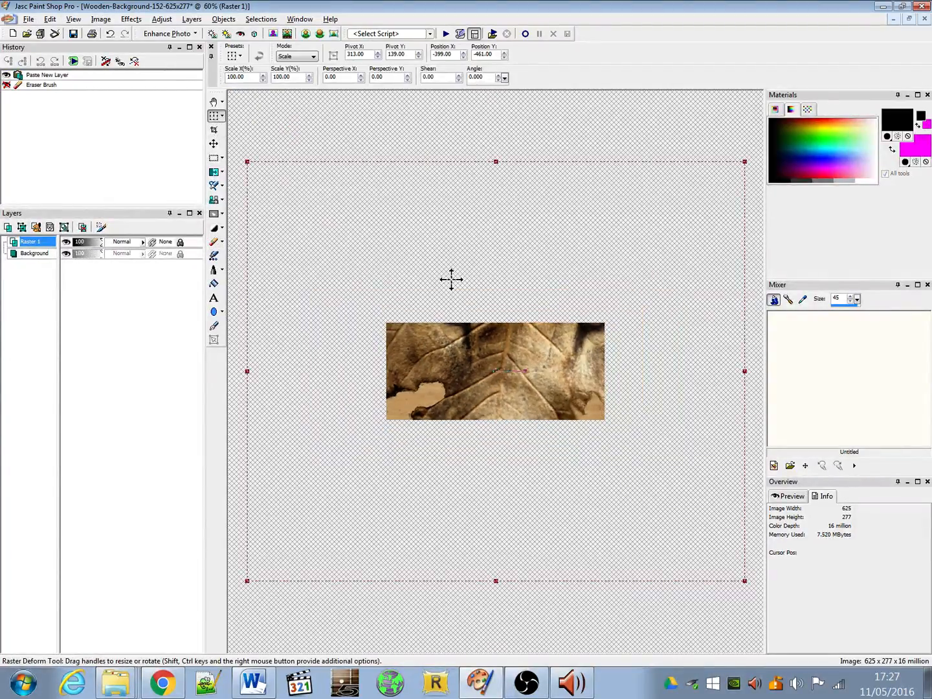
drag(248, 161, 664, 512)
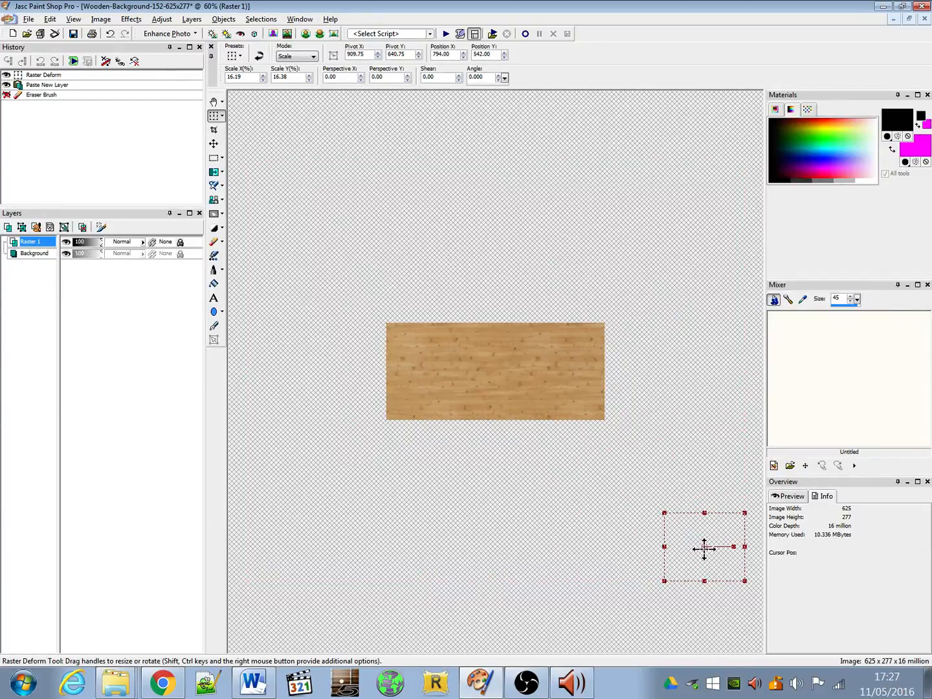
drag(705, 546, 486, 373)
scroll(620, 466, up, 7)
scroll(620, 466, down, 1)
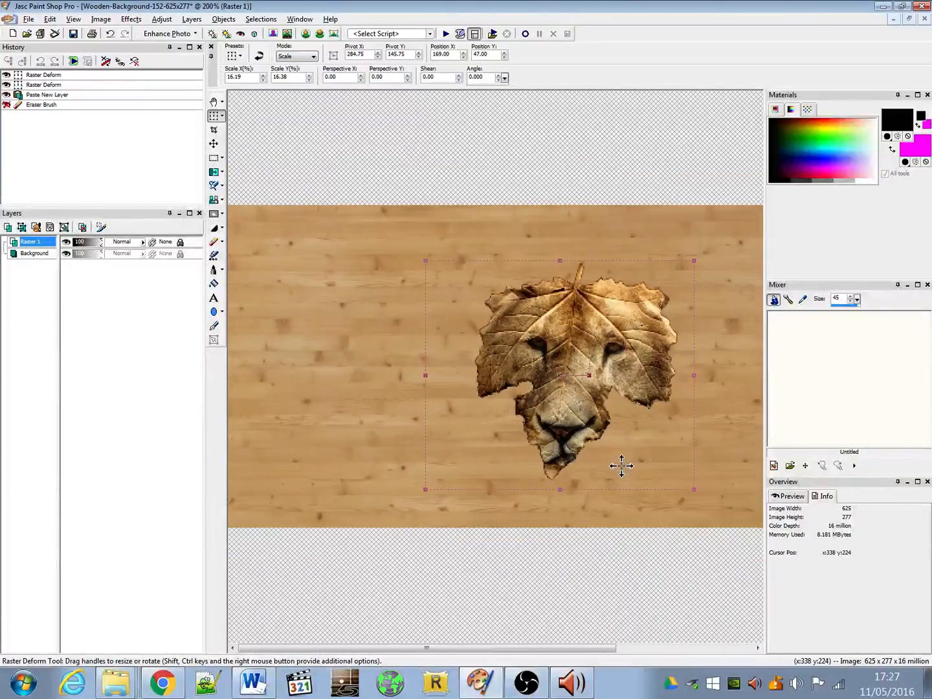
drag(565, 377, 335, 369)
scroll(536, 378, down, 1)
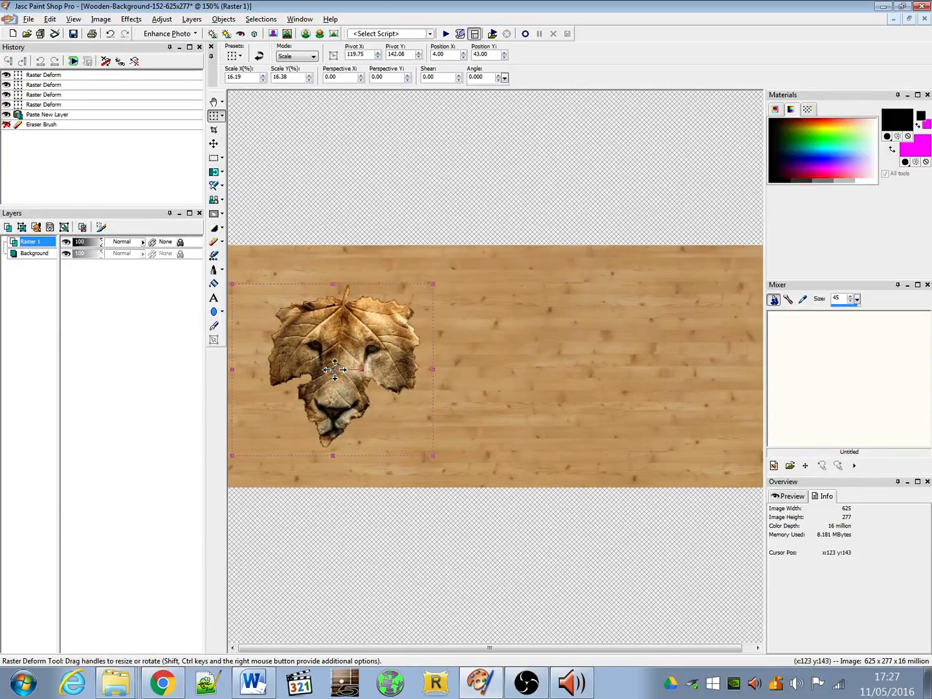
Step: Duplicate the Raster 1 leaf layer twice
right_click(29, 241)
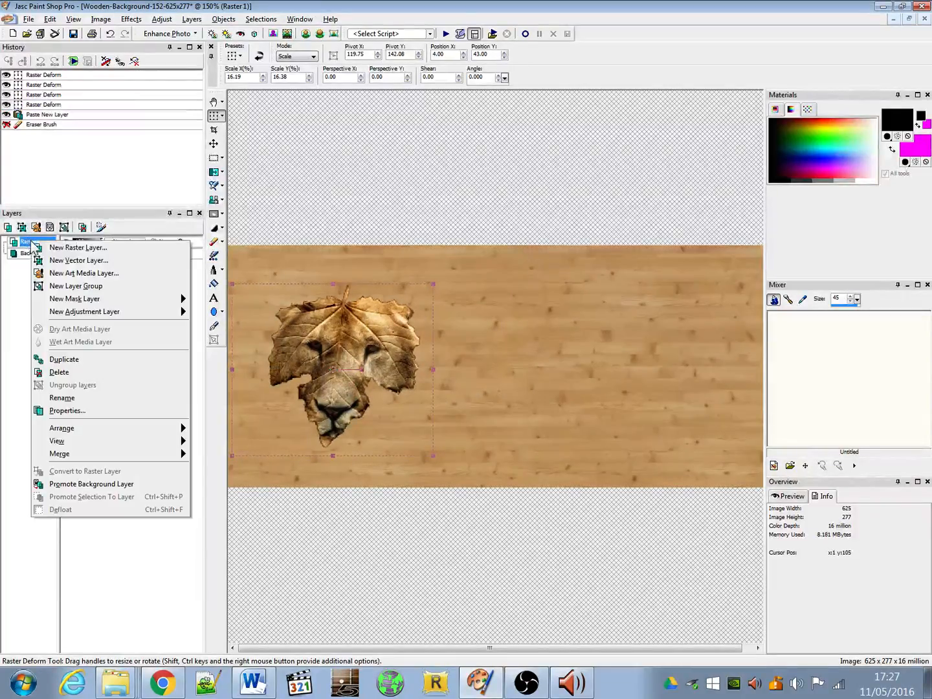
click(117, 360)
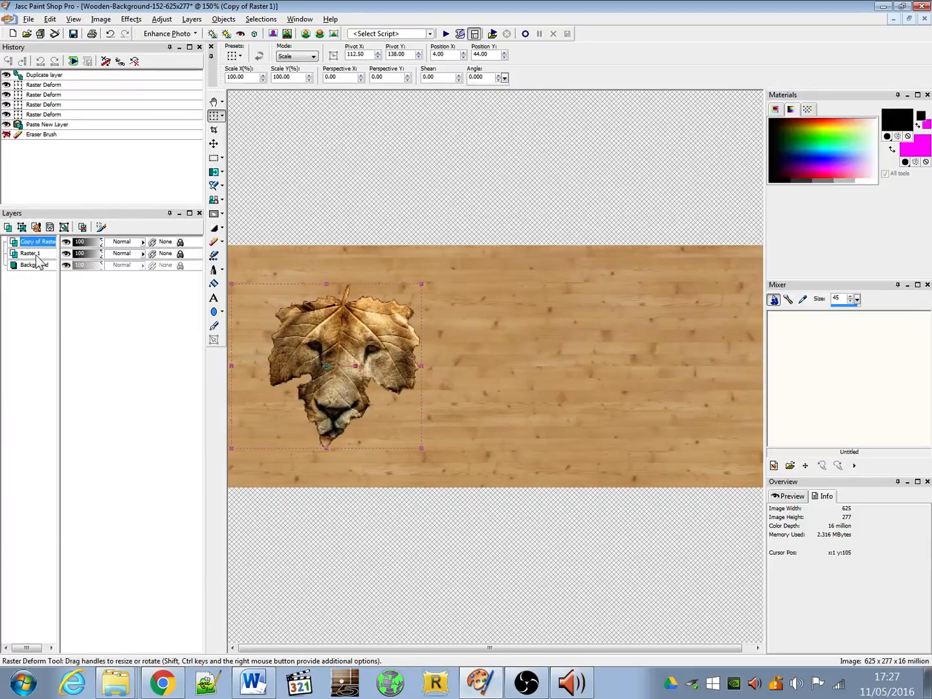
right_click(37, 258)
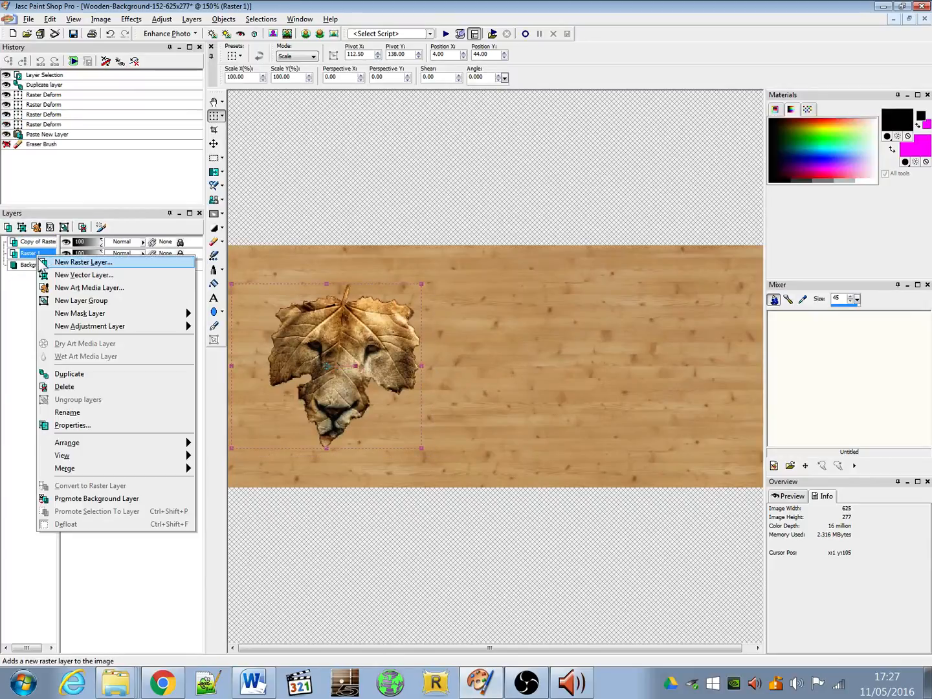
click(106, 373)
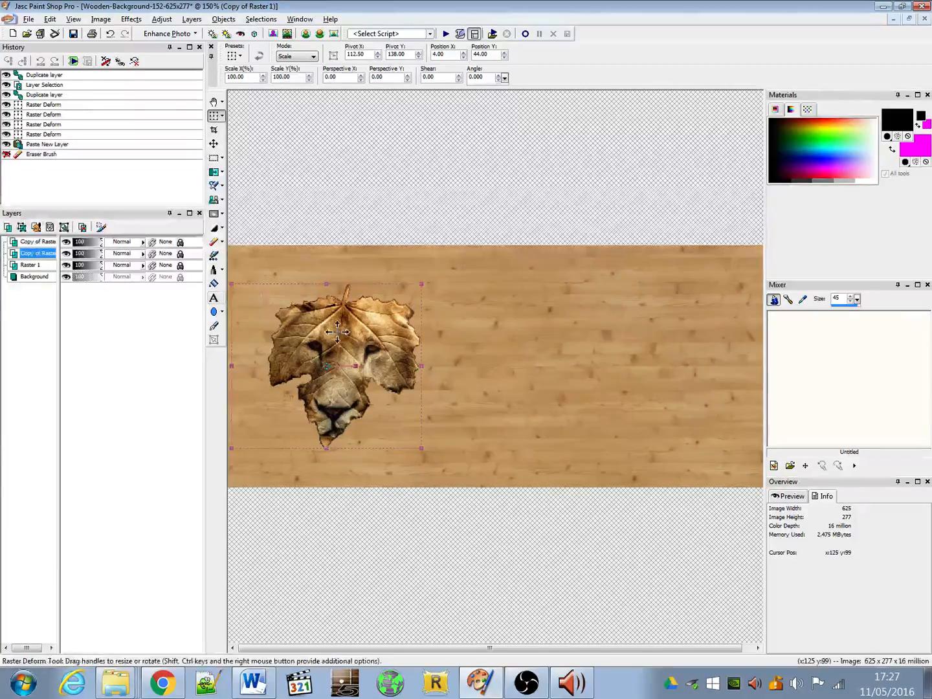
Step: Move one leaf copy to the middle of the wood and the other copy to the right end
drag(328, 365, 520, 370)
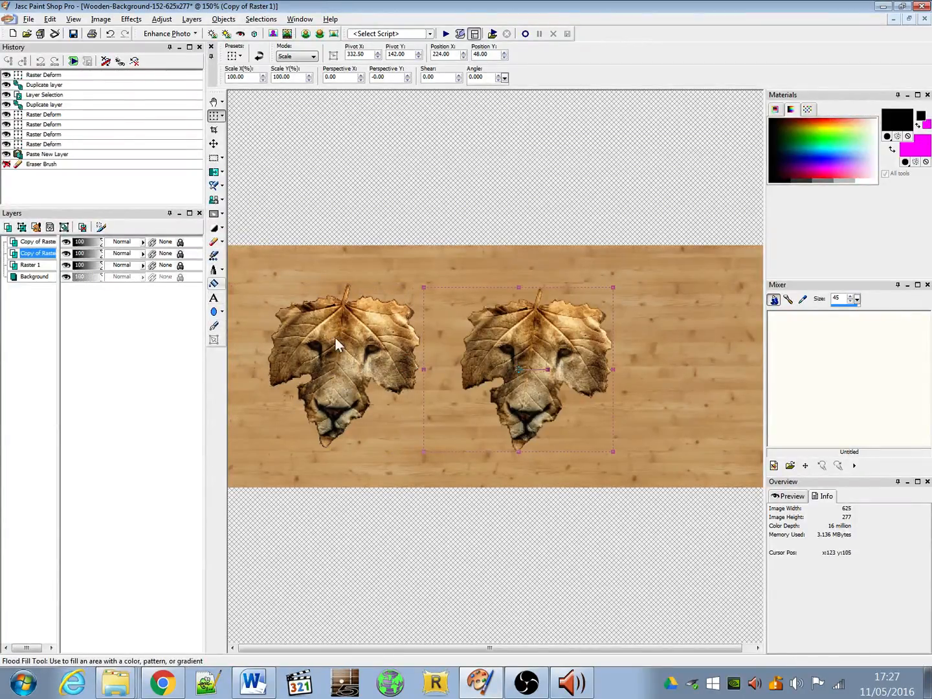
click(37, 243)
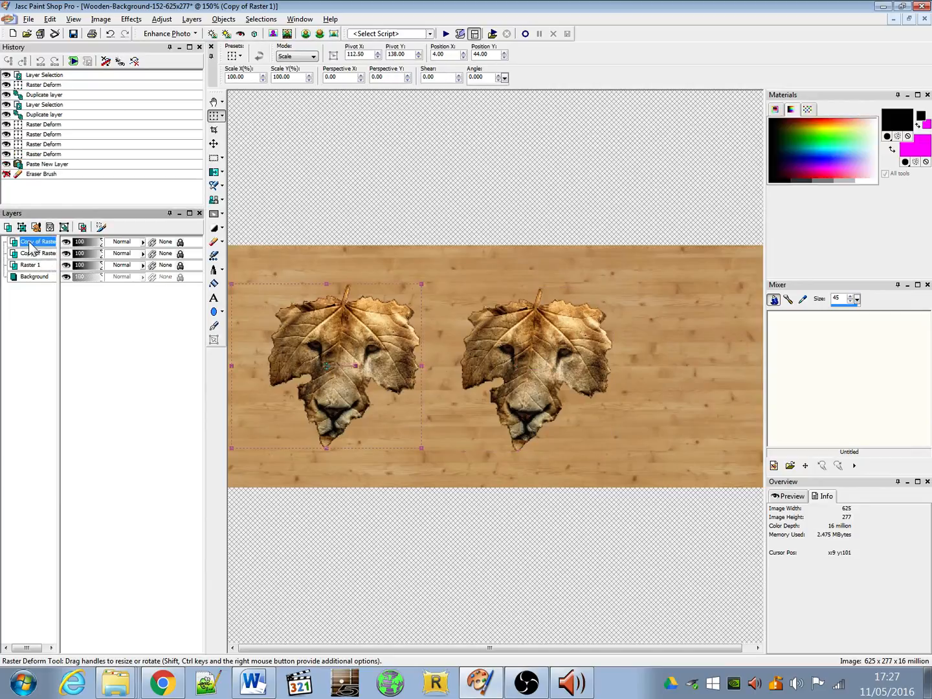
drag(348, 367, 713, 367)
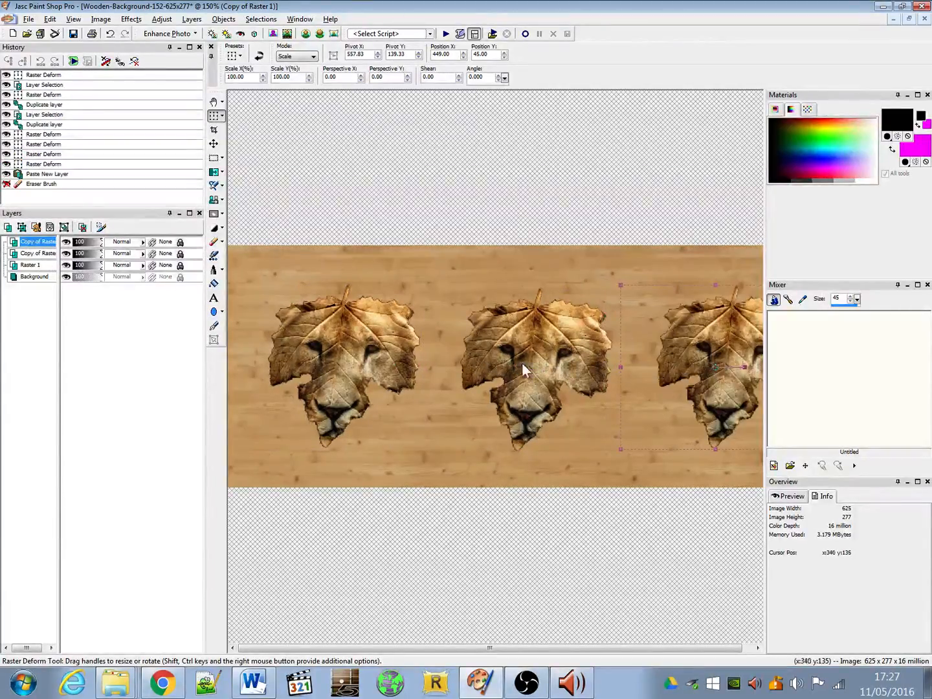
Step: Even out the leaf spacing by moving the middle copy to about X 200 and the right copy to about X 400
click(41, 253)
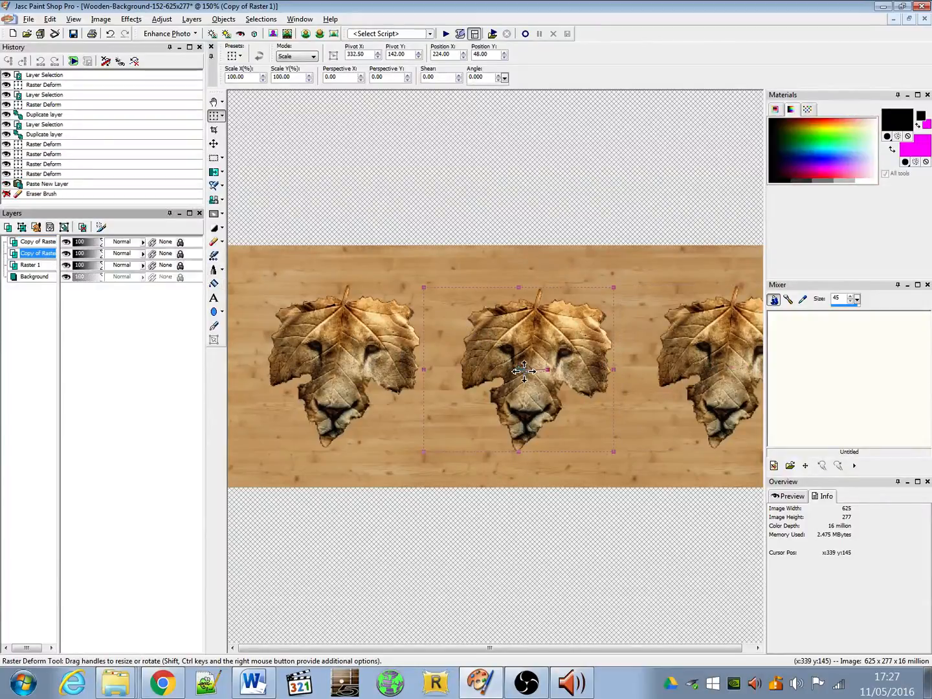
drag(523, 370, 502, 367)
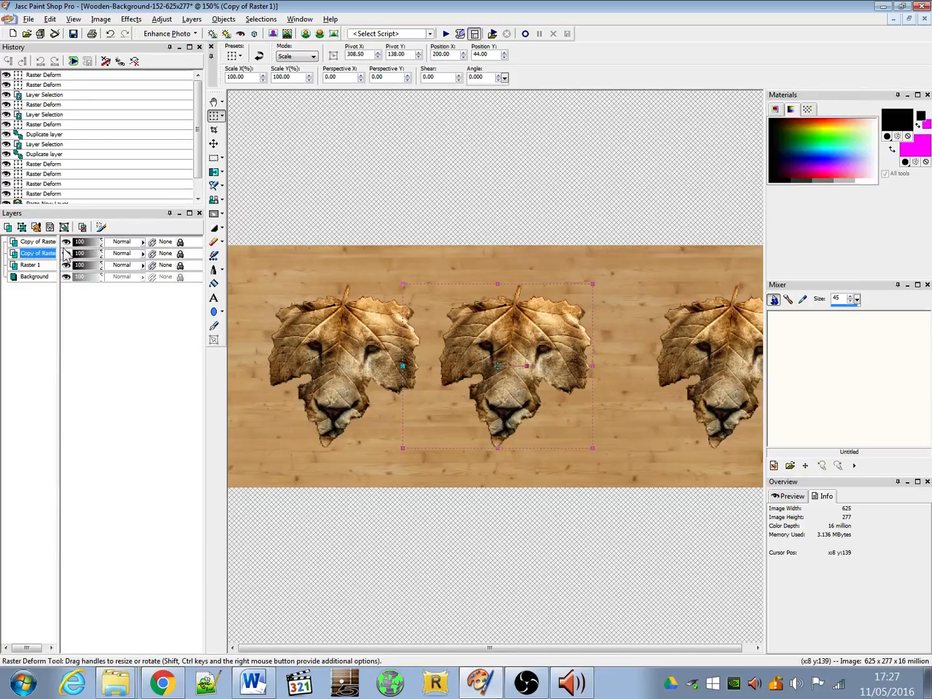
click(43, 242)
drag(718, 368, 635, 373)
scroll(695, 365, down, 1)
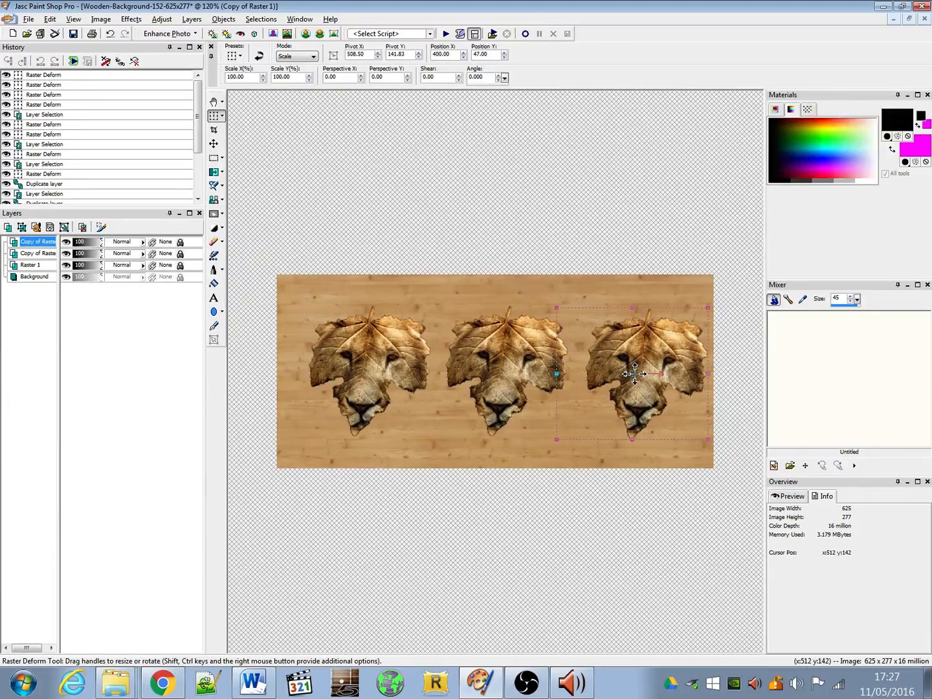
scroll(554, 478, up, 1)
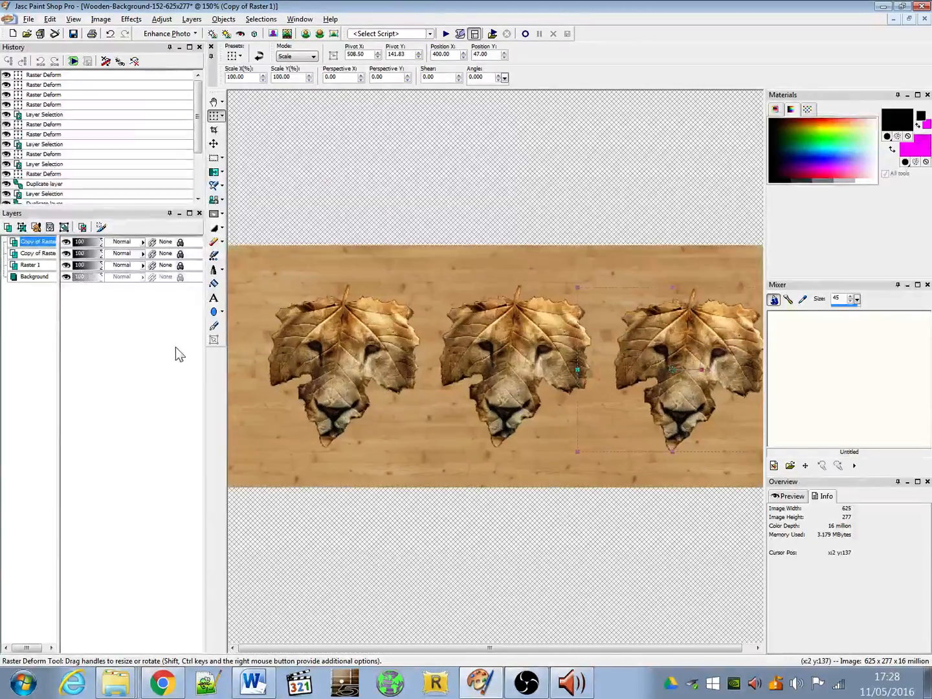
Step: Nudge each of the three leaves slightly left with the Move tool
click(31, 266)
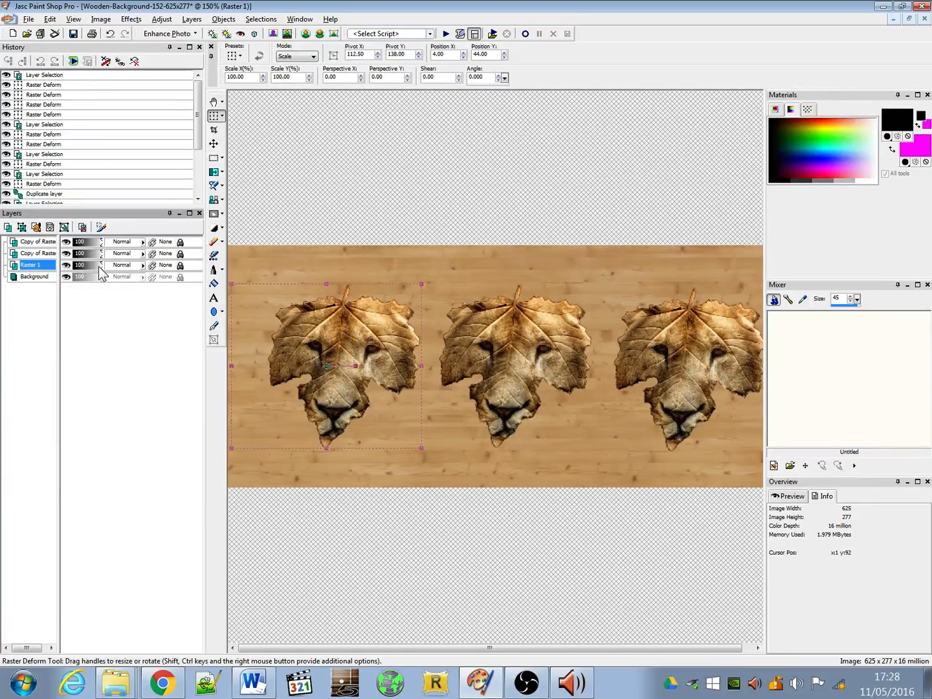
click(213, 143)
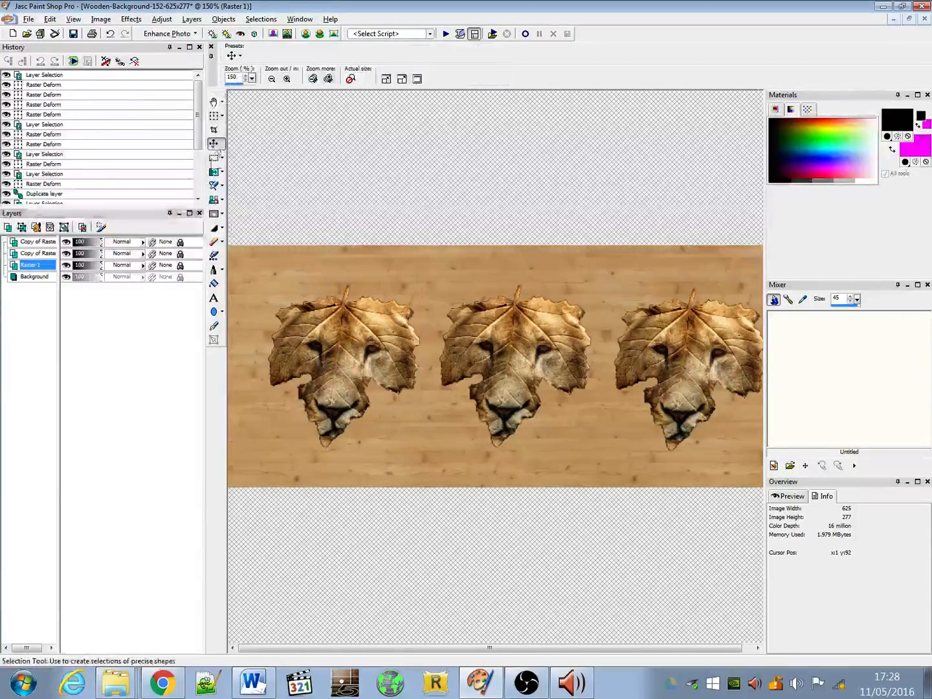
drag(326, 357, 319, 355)
drag(505, 350, 502, 350)
drag(683, 348, 678, 348)
Step: Try an opacity of 40 on the Raster 1 layer, hide and show it, and restore the opacity to 100
click(37, 270)
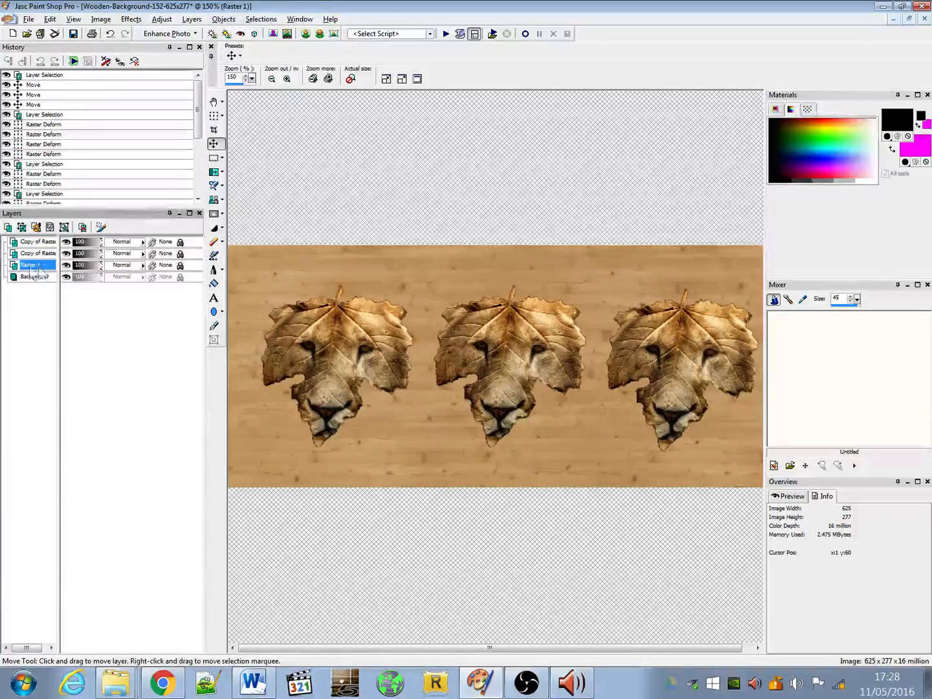
drag(101, 266, 86, 271)
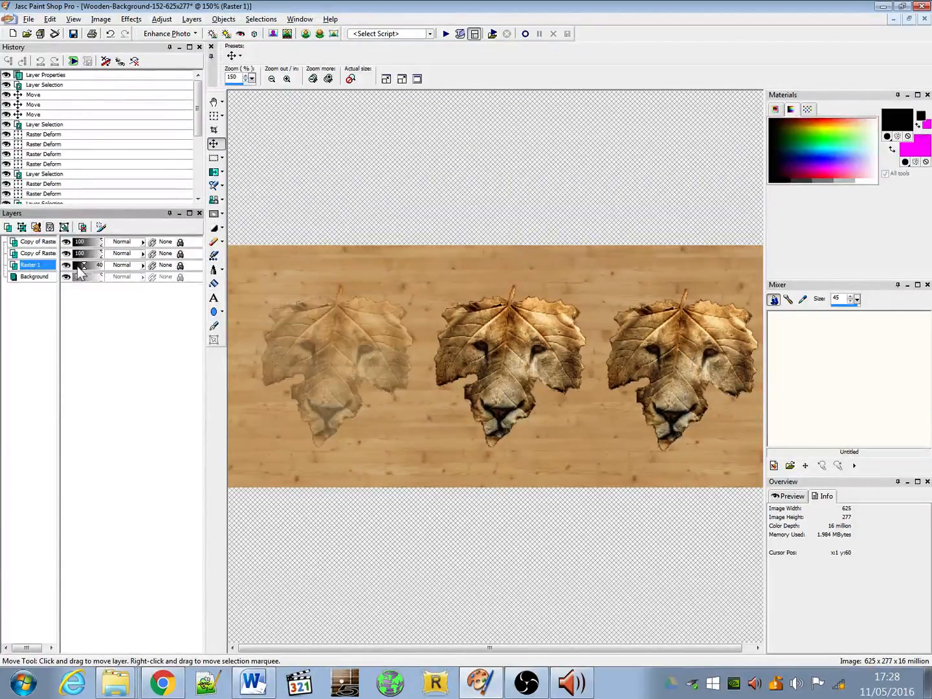
click(66, 265)
click(66, 266)
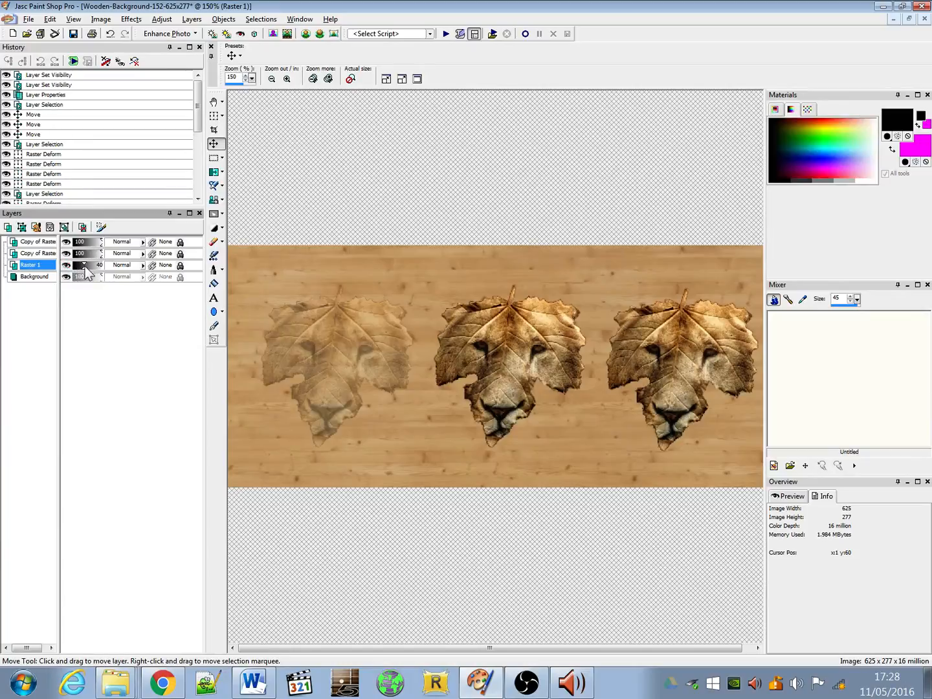
drag(84, 270, 105, 275)
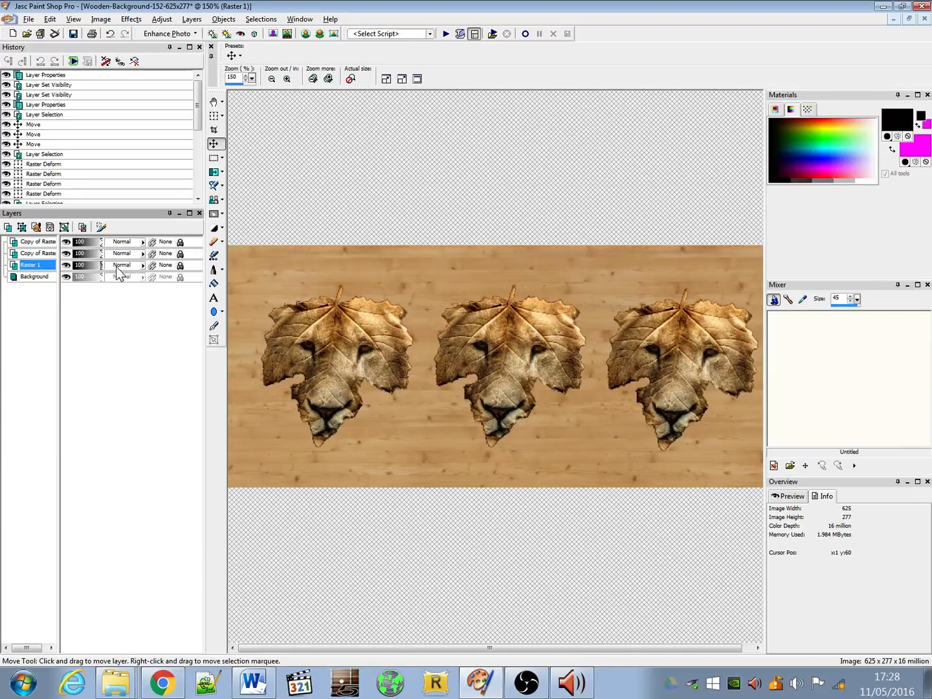
Step: Toggle the Raster 1 layer's visibility off and on twice
click(66, 265)
click(66, 265)
click(66, 265)
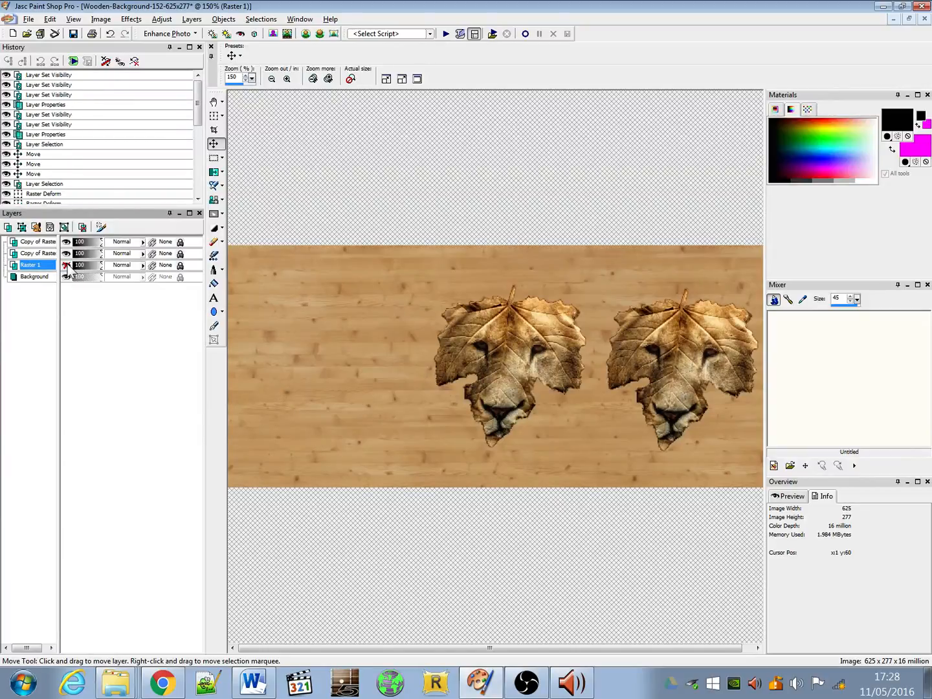
click(66, 265)
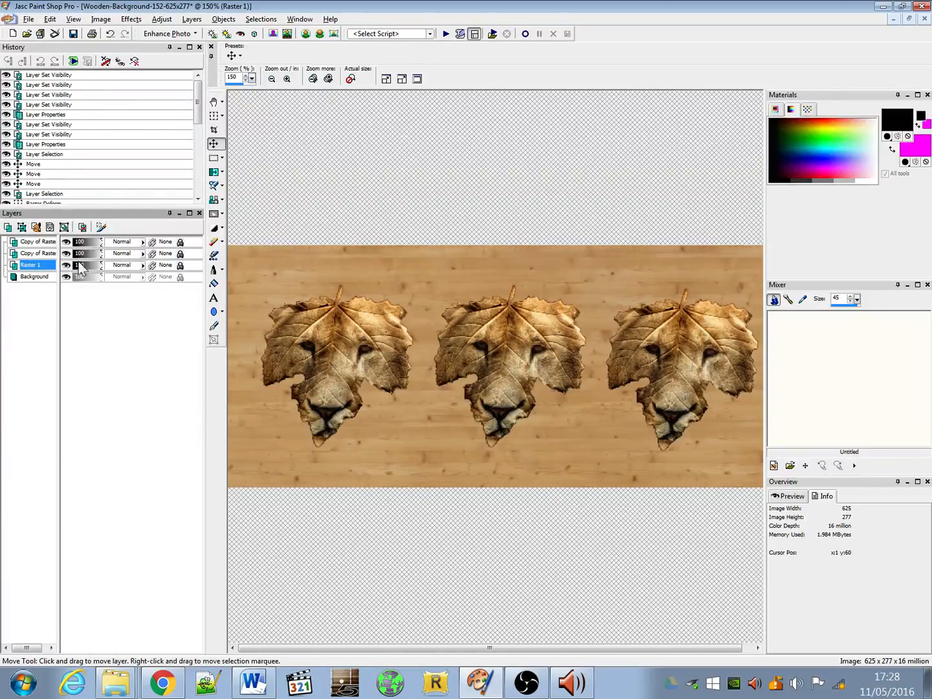
Step: Link the three leaf layers as set 1 and move them together slightly left and down on the wooden background
click(160, 266)
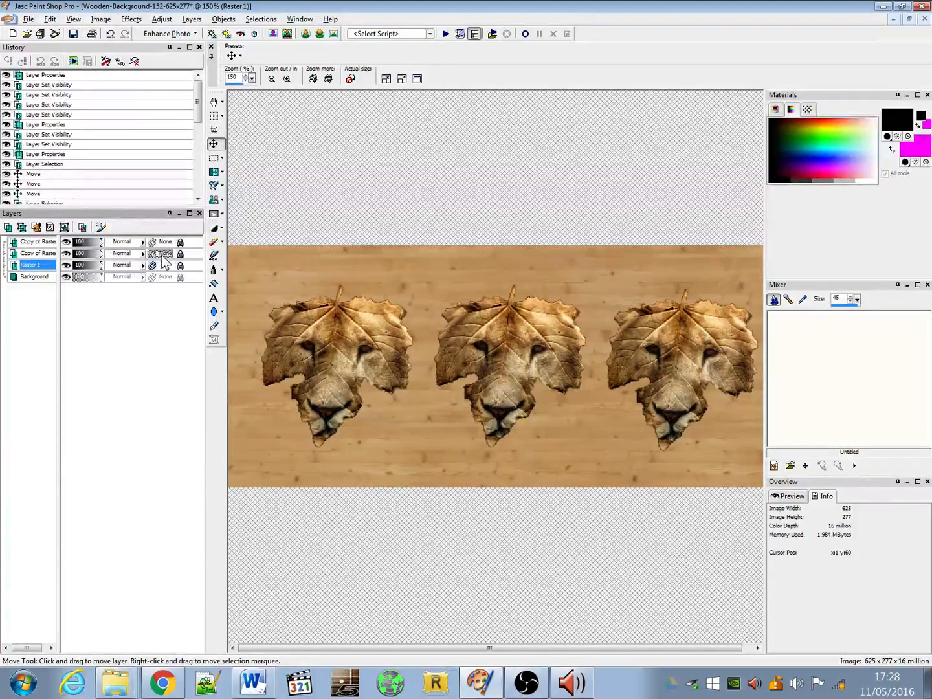
click(160, 255)
click(161, 243)
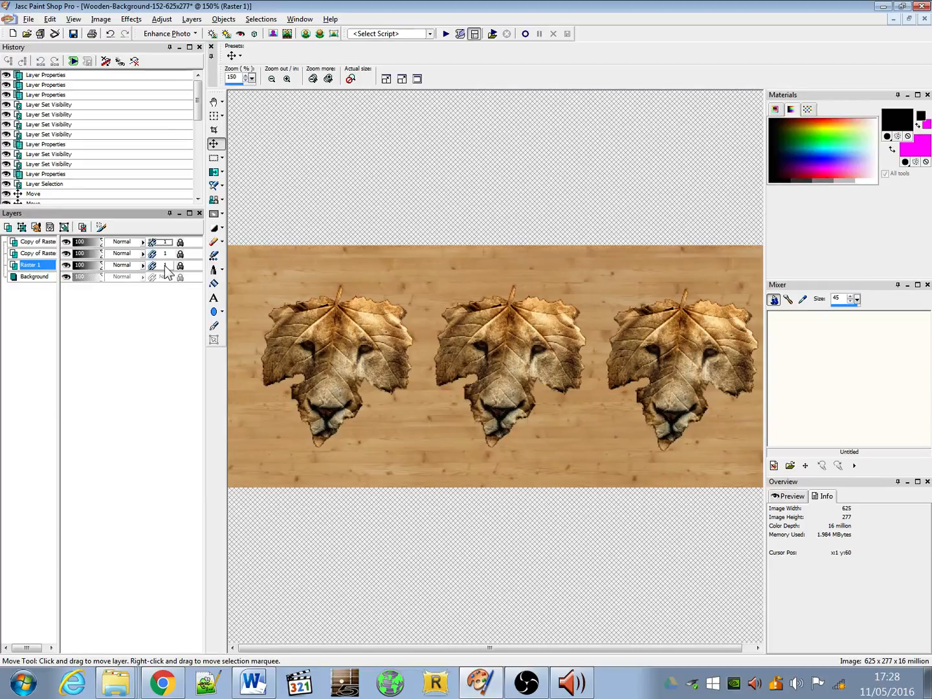
mouse_move(341, 363)
mouse_down()
mouse_move(323, 360)
mouse_move(334, 366)
mouse_up()
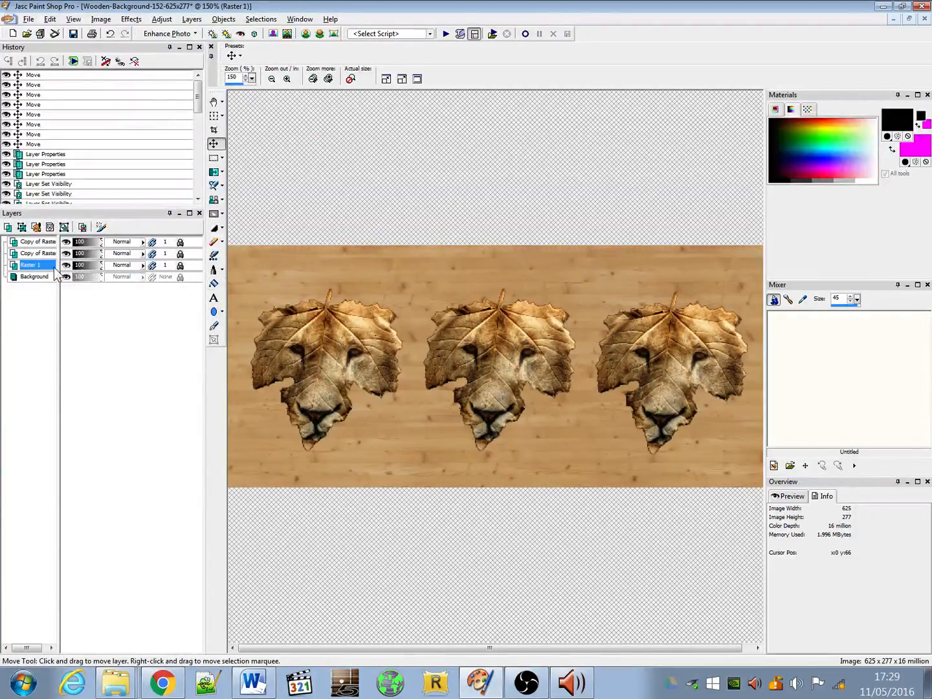
Step: Try the Darken blend mode on the middle leaf's layer and lower its opacity to 36
click(42, 253)
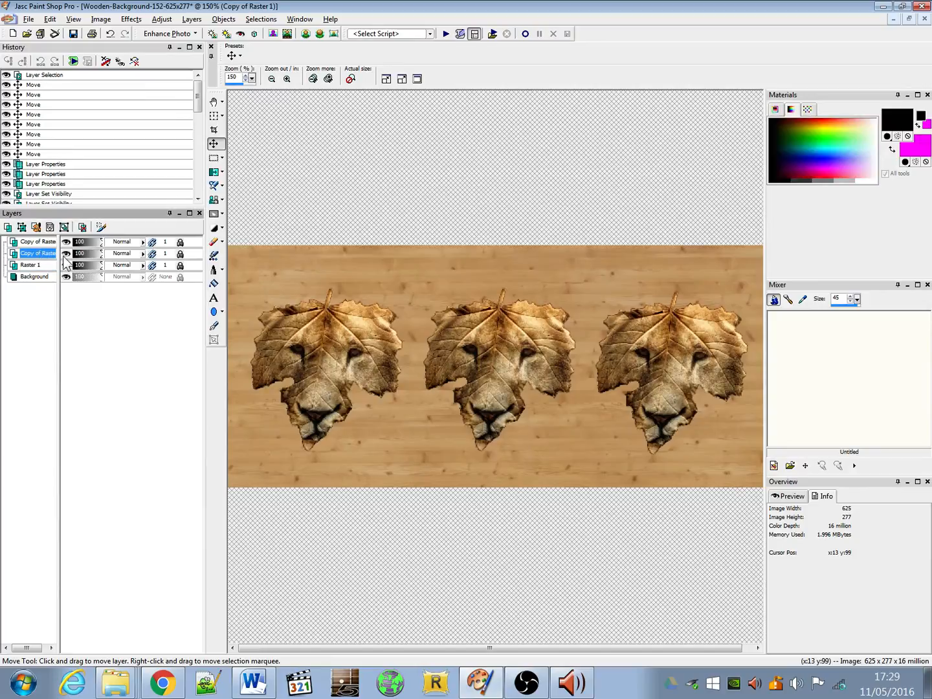
click(144, 254)
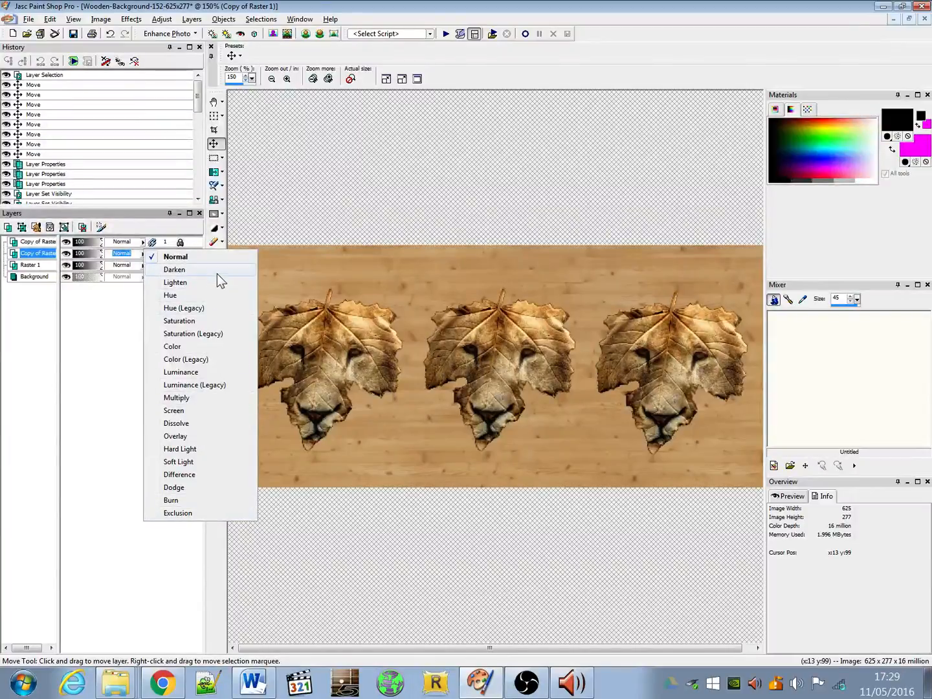
click(217, 273)
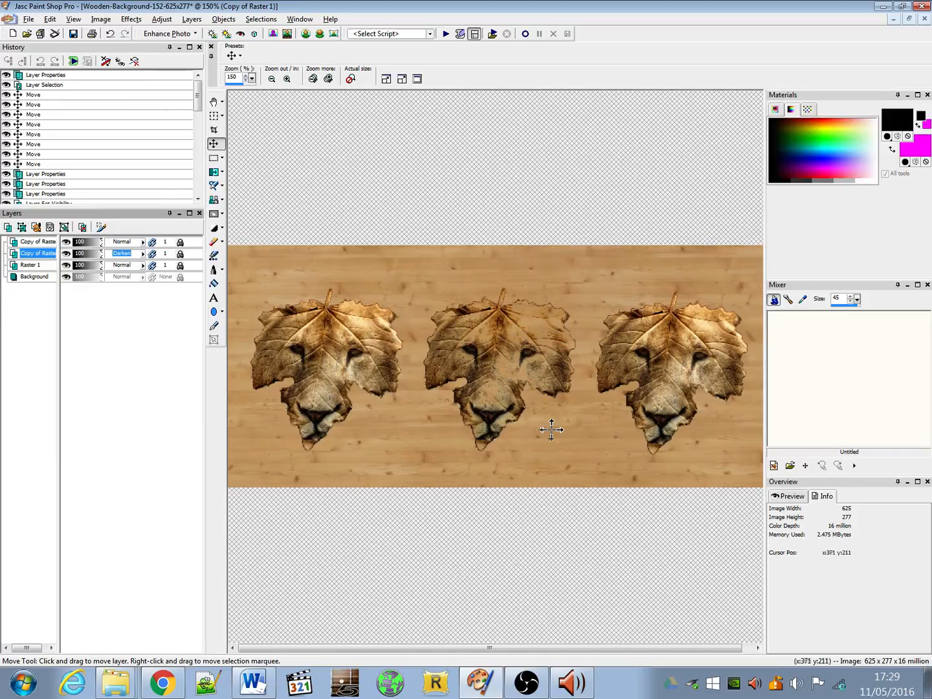
click(84, 253)
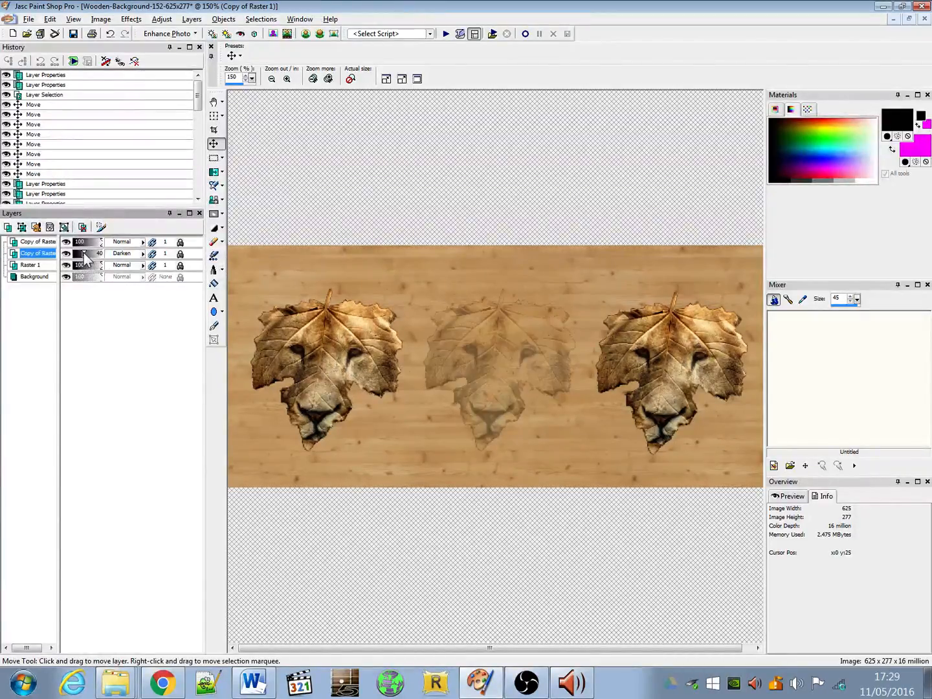
mouse_move(90, 255)
mouse_down()
mouse_move(100, 254)
mouse_move(84, 253)
mouse_up()
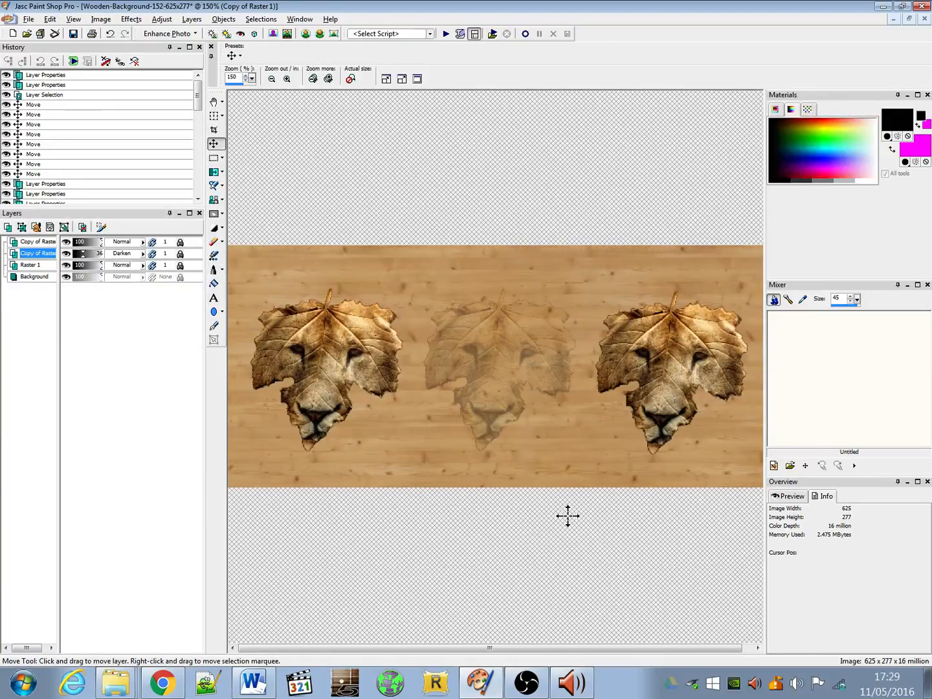
Step: Shift the linked leaves very slightly down by moving the faded middle leaf
scroll(566, 514, up, 2)
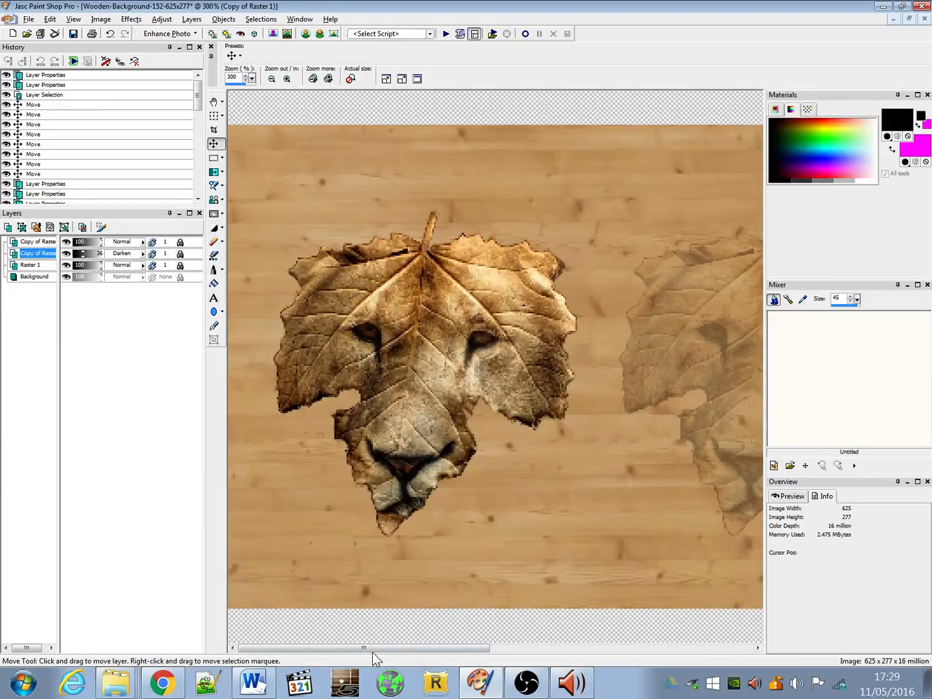
drag(373, 650, 517, 620)
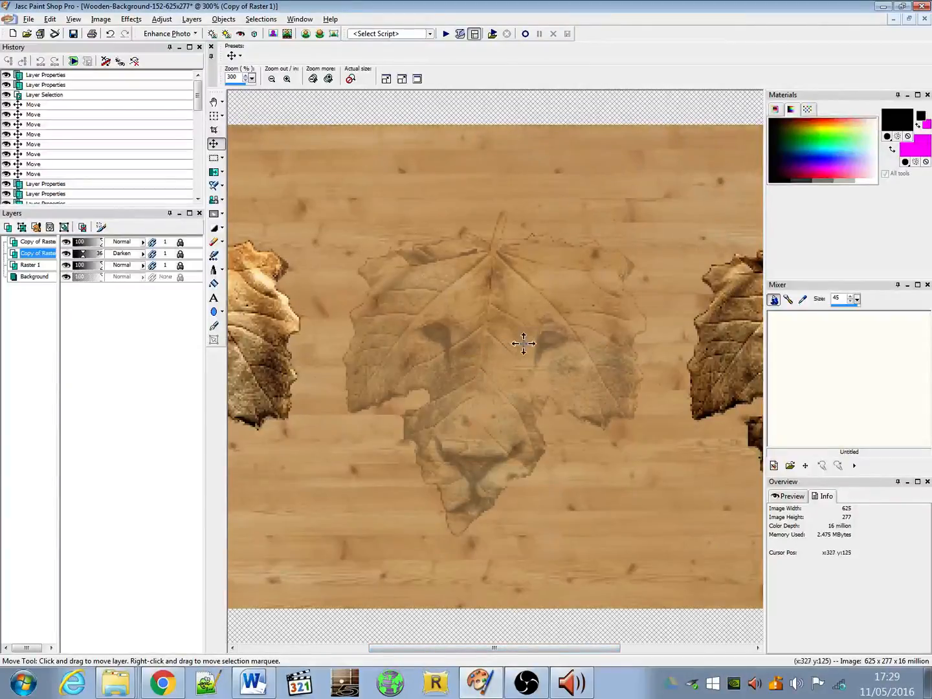
drag(514, 376, 492, 341)
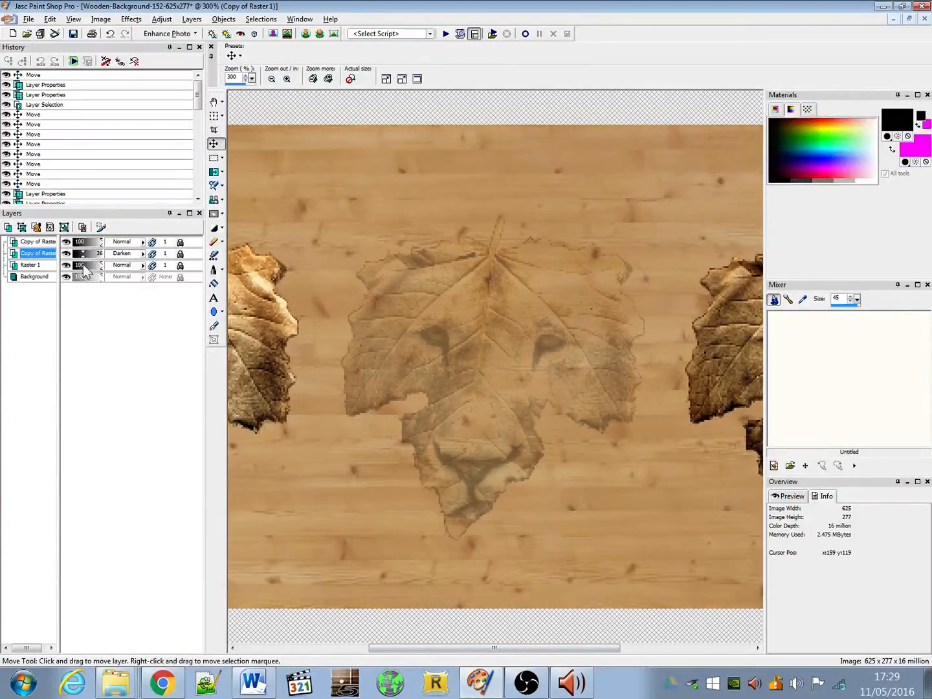
Step: Try the Color blend mode on the middle leaf's layer at an opacity of 100
click(144, 254)
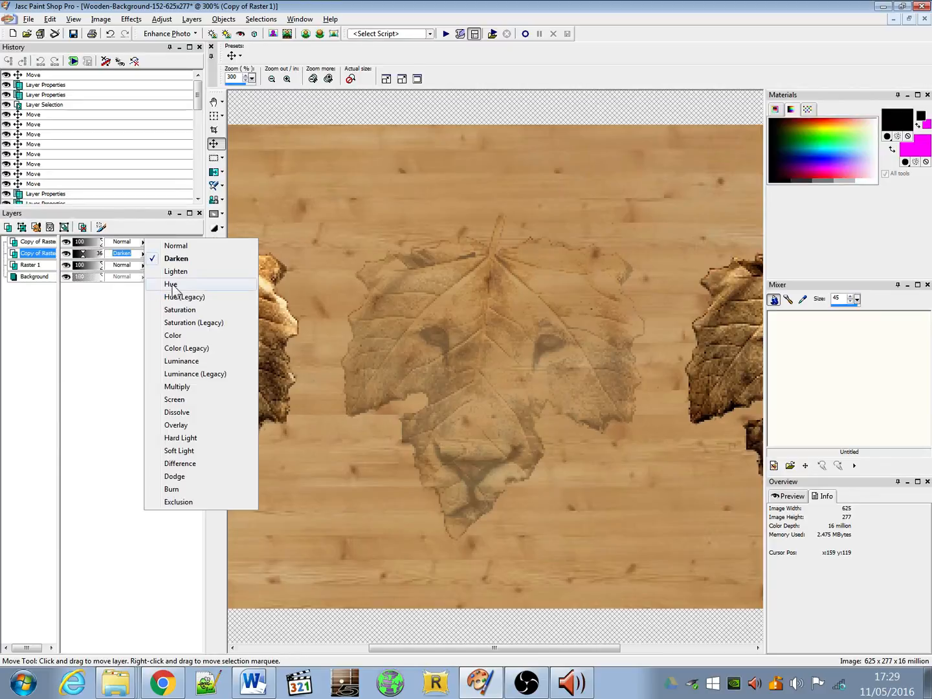
click(226, 335)
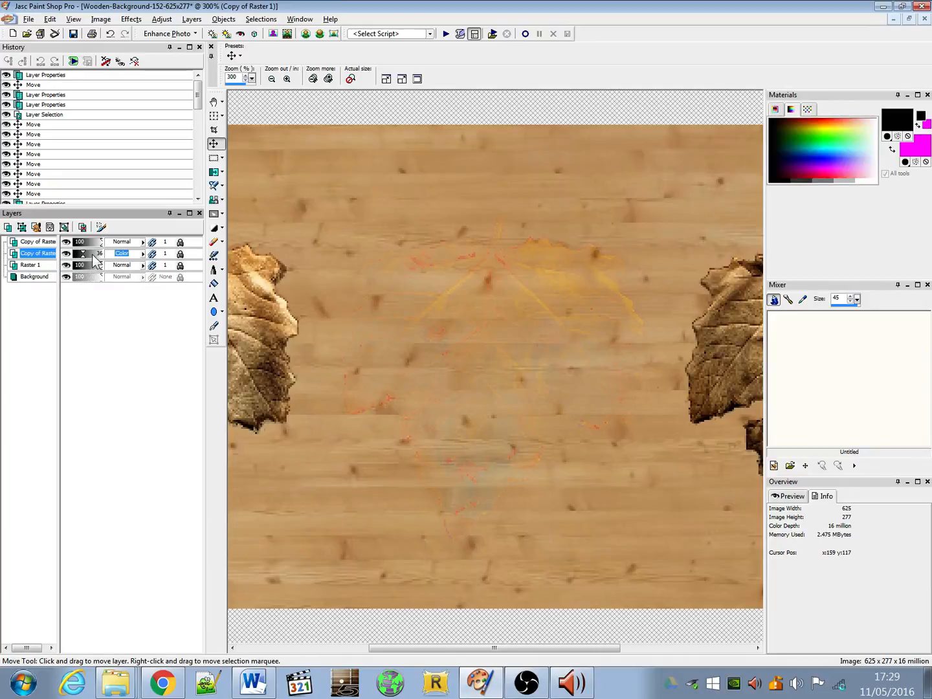
drag(93, 254, 136, 278)
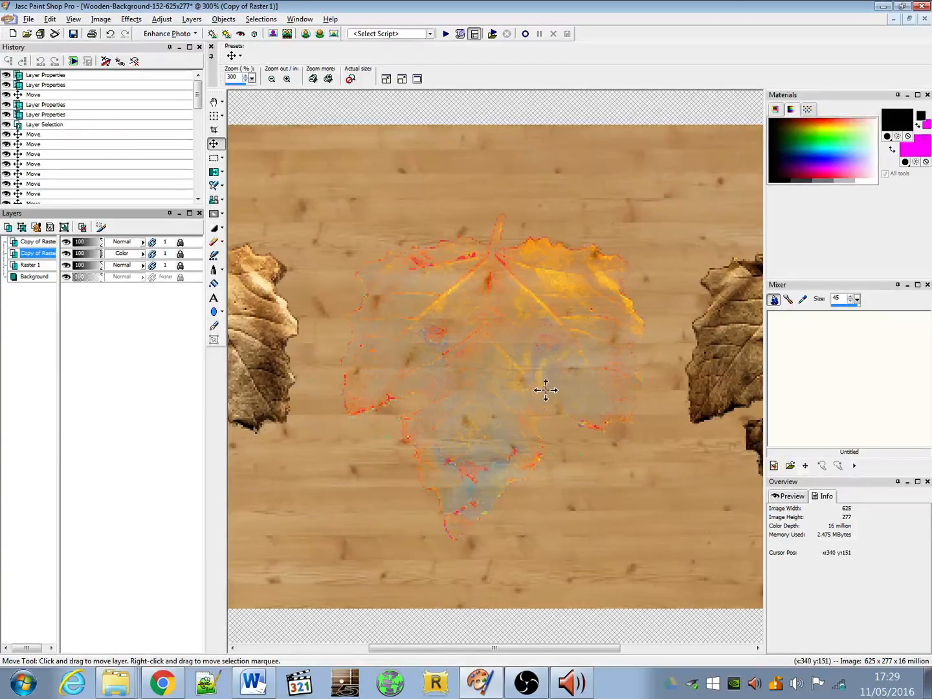
Step: Try the Color (Legacy), Multiply and Dissolve blend modes in turn on the middle leaf's layer
click(142, 253)
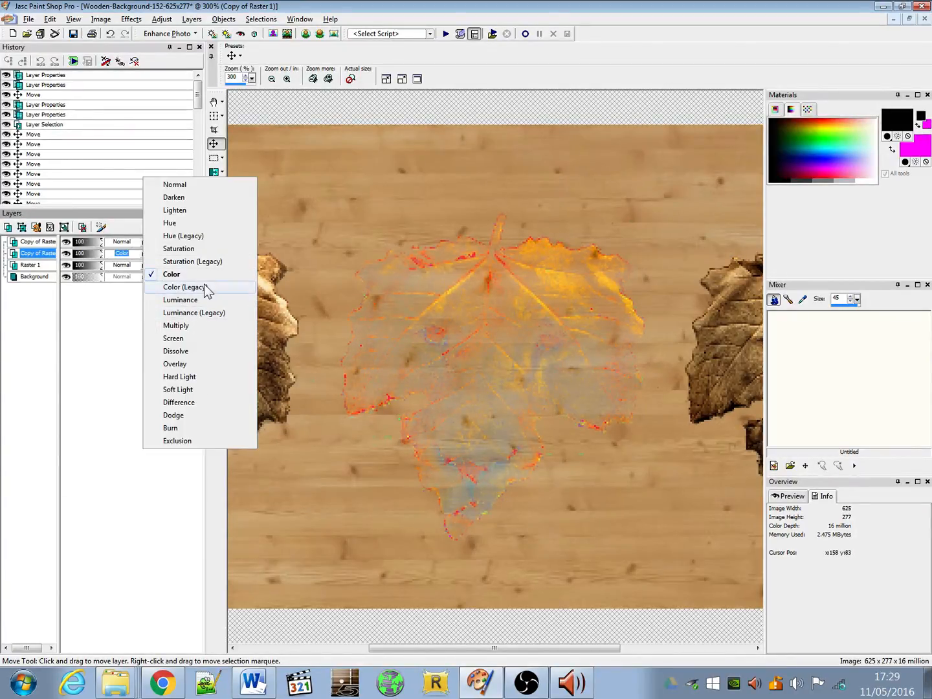
click(201, 287)
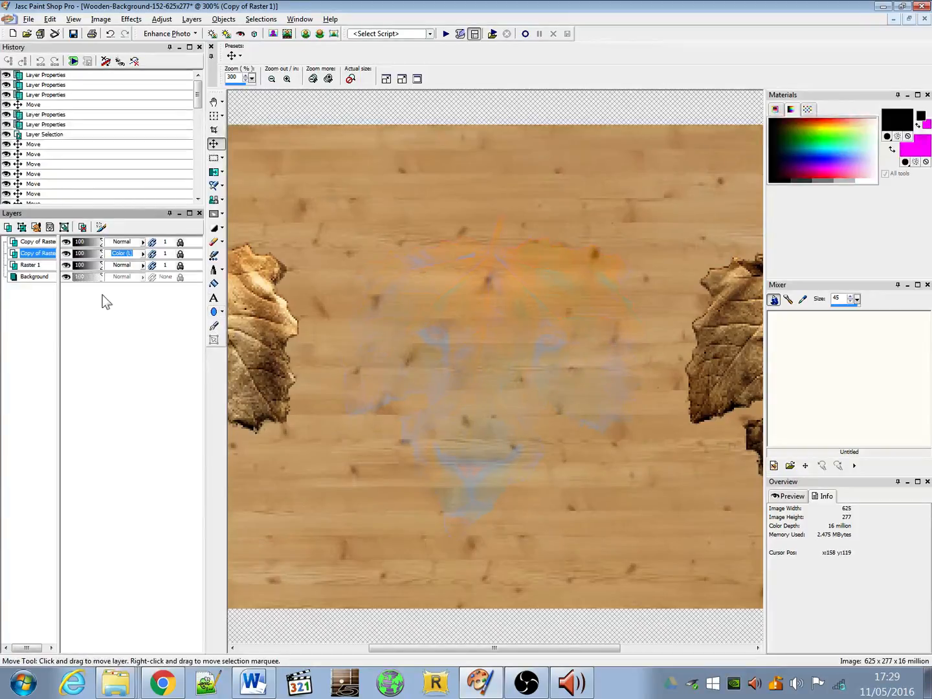
click(141, 255)
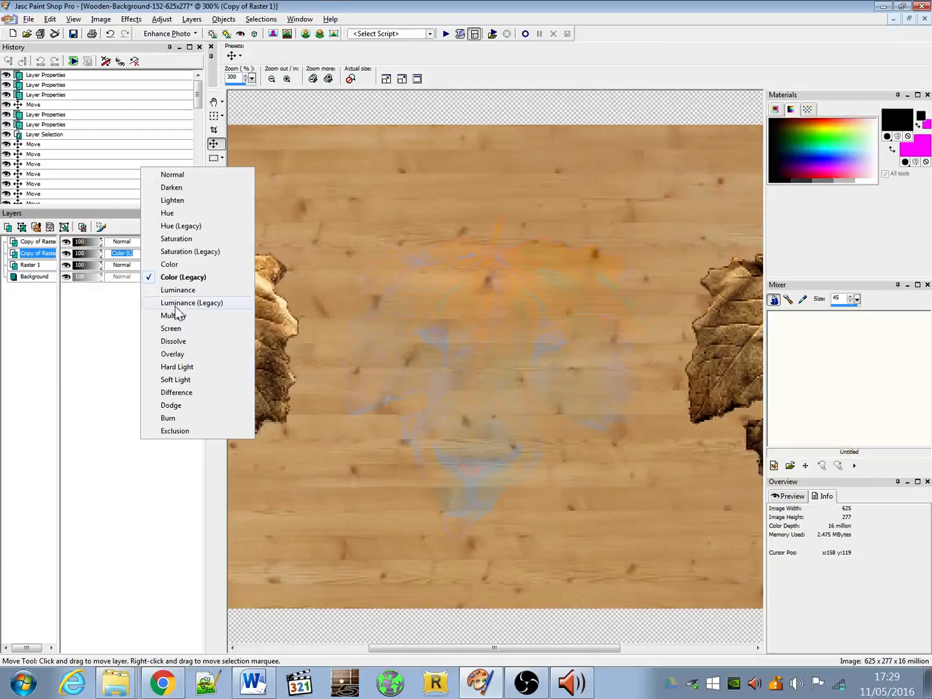
click(214, 315)
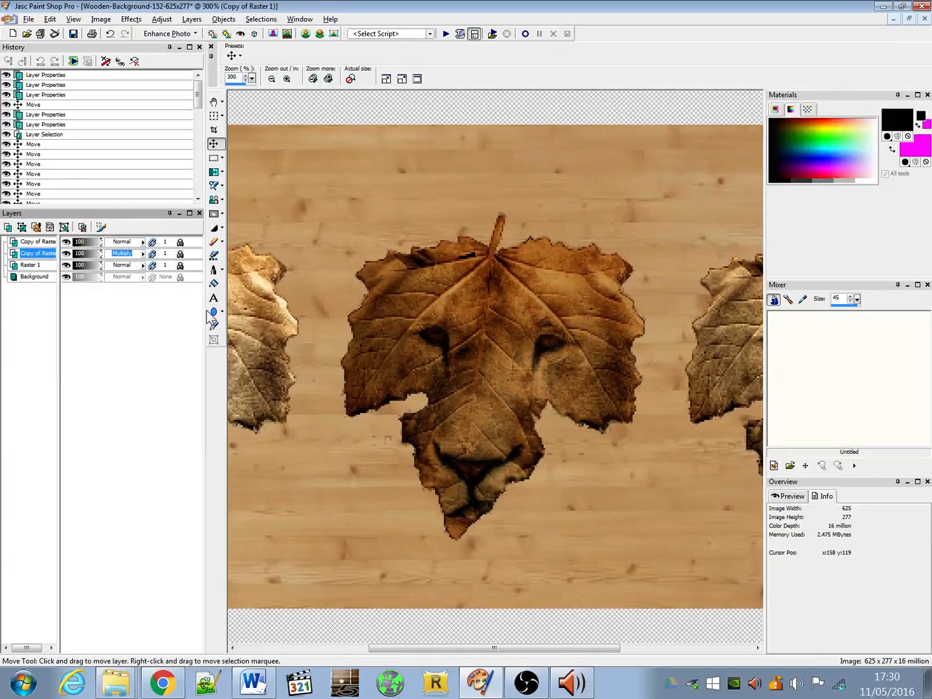
click(142, 254)
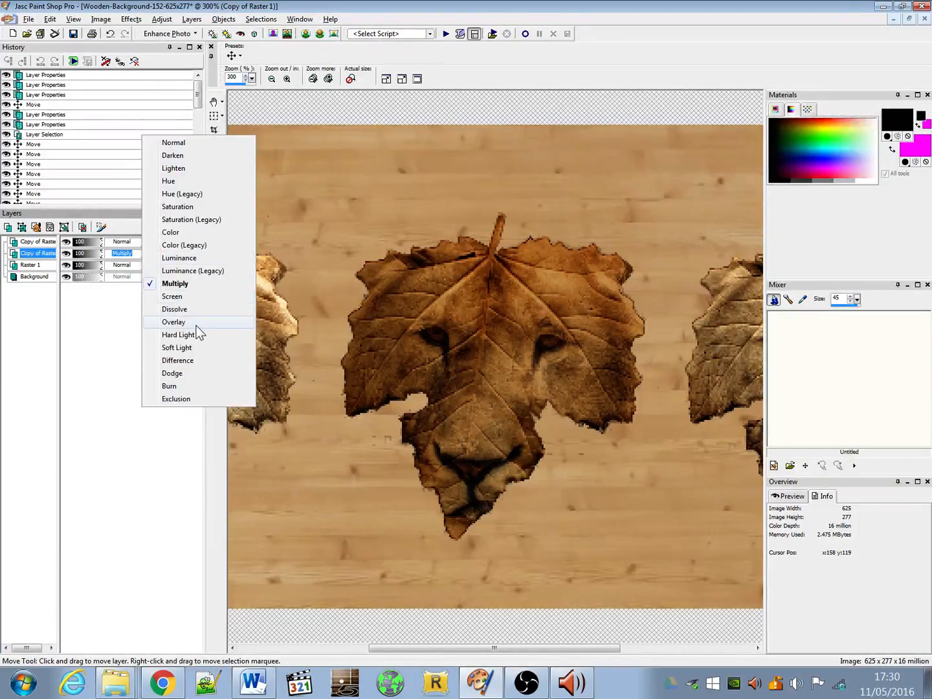
click(199, 308)
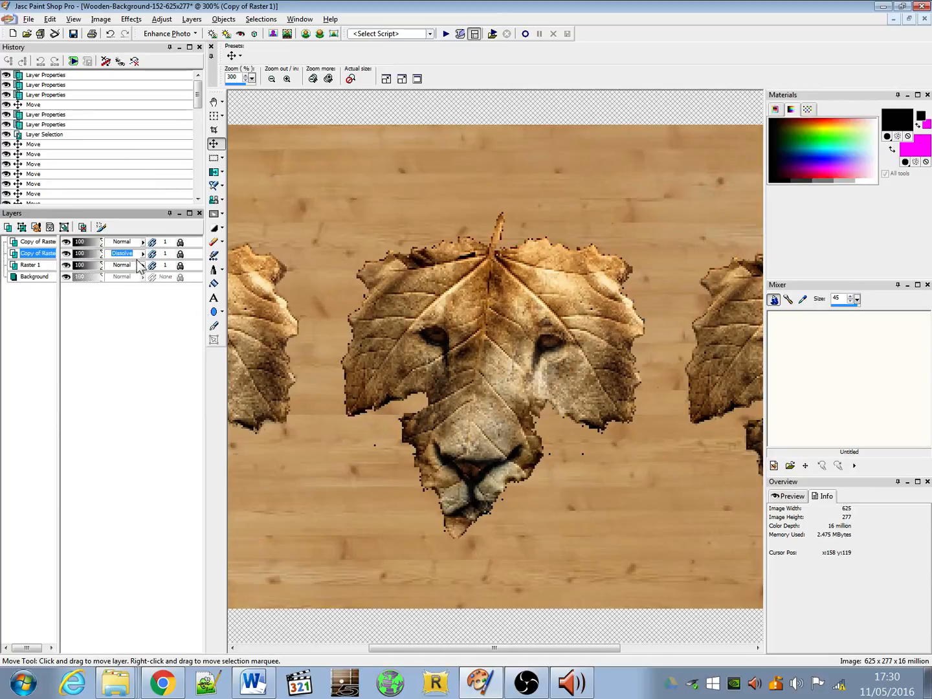
Step: Try the Overlay and Hard Light blend modes on the middle leaf's layer
click(142, 253)
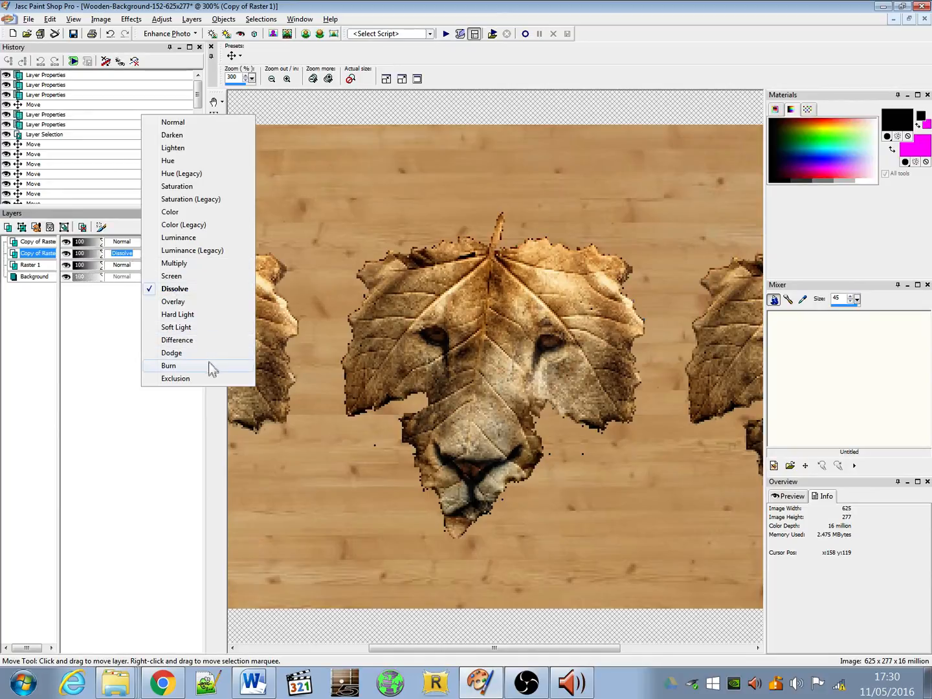
click(216, 308)
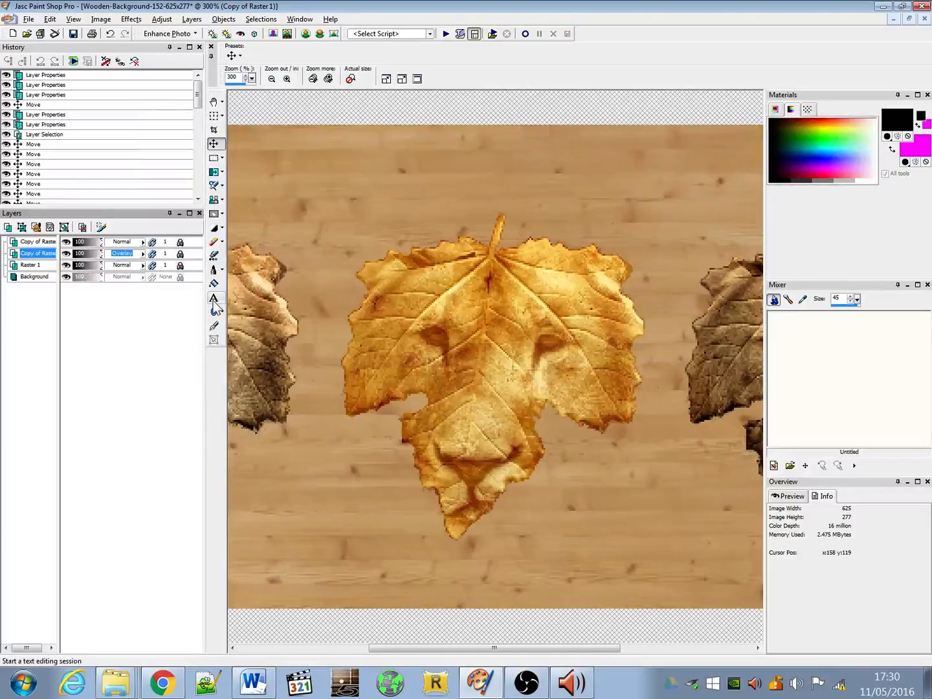
click(142, 253)
click(200, 304)
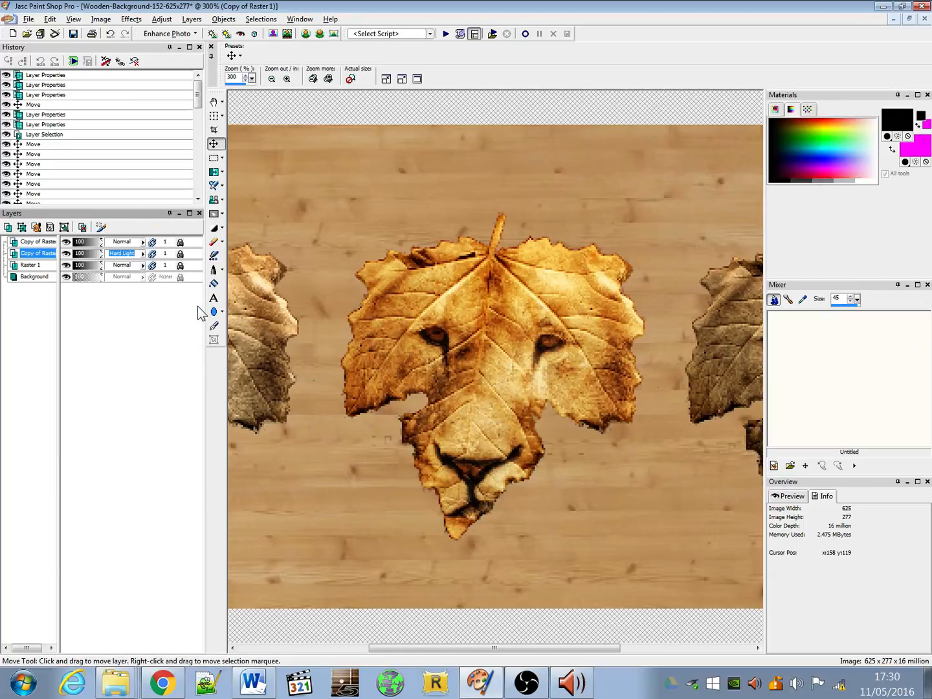
Step: Try the Difference, Dodge and Burn blend modes in turn on the middle leaf's layer
click(142, 254)
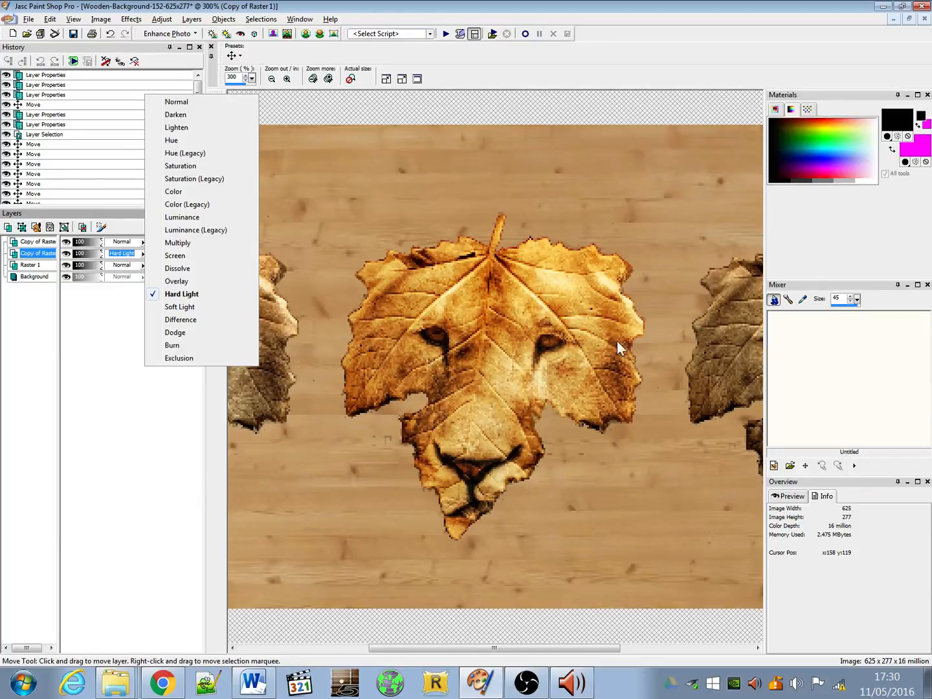
click(184, 319)
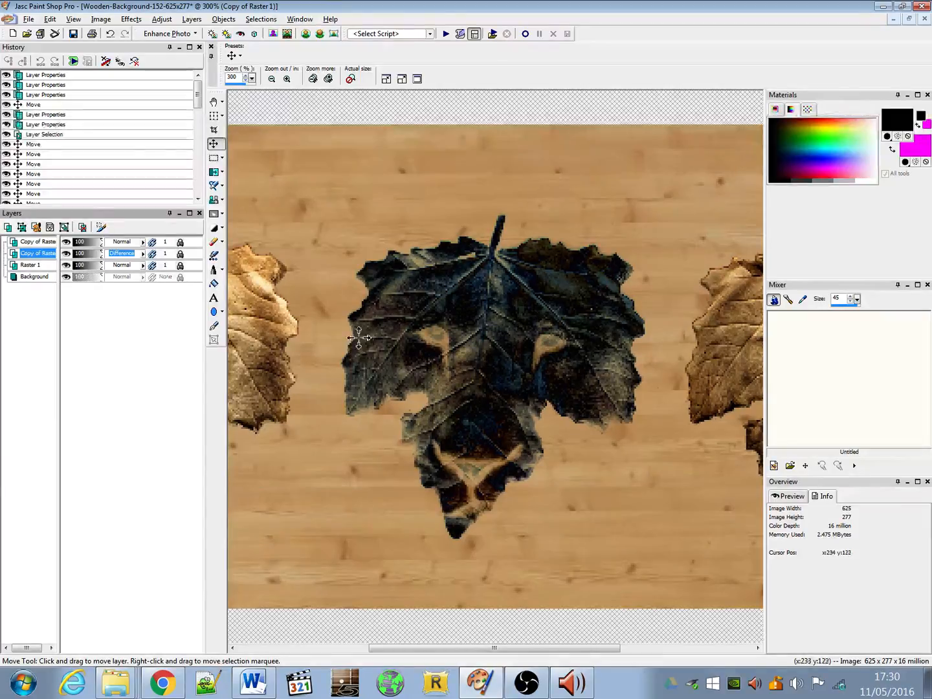
key(Down)
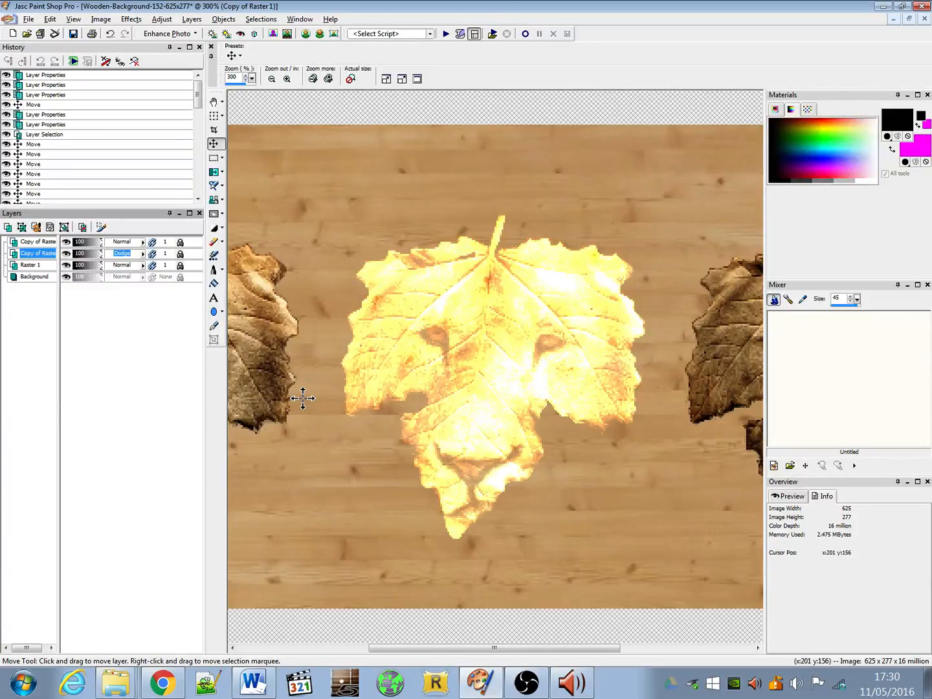
key(Down)
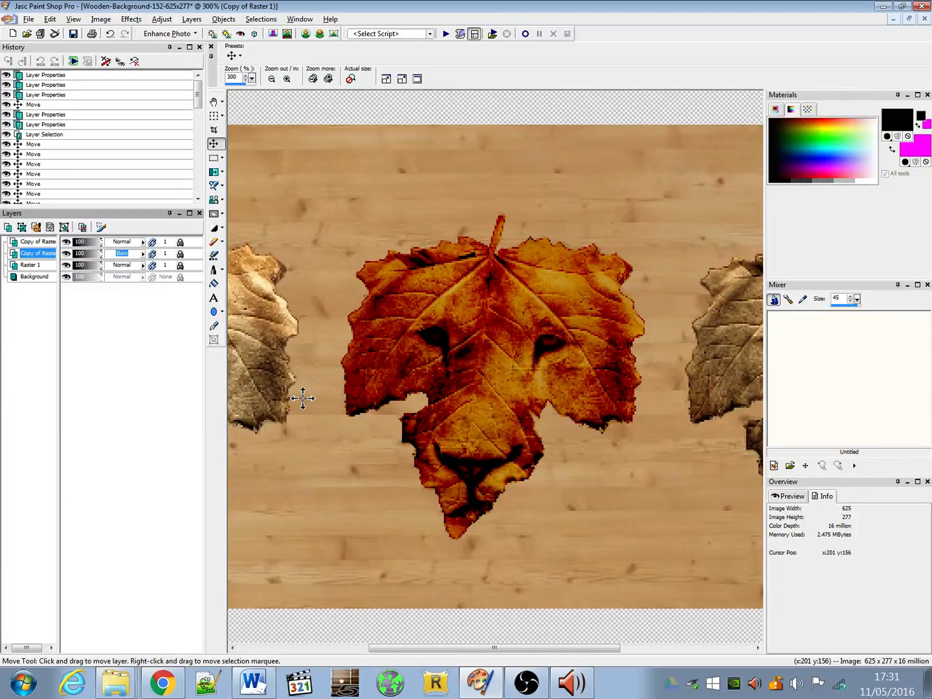
Step: Set the middle leaf layer's opacity to 87 and its blend mode to Exclusion
click(84, 254)
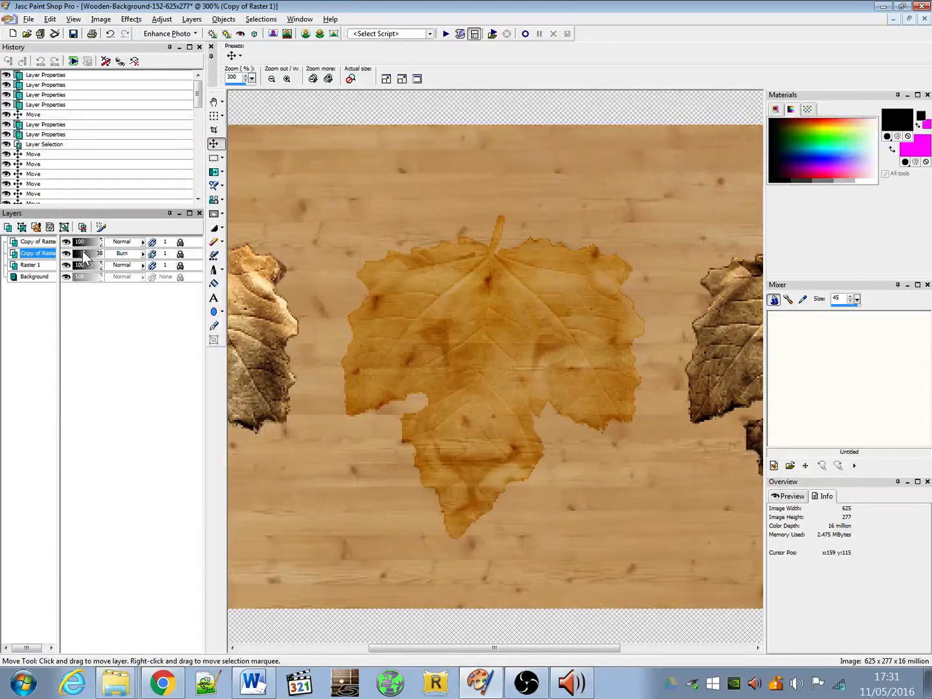
drag(84, 256, 99, 259)
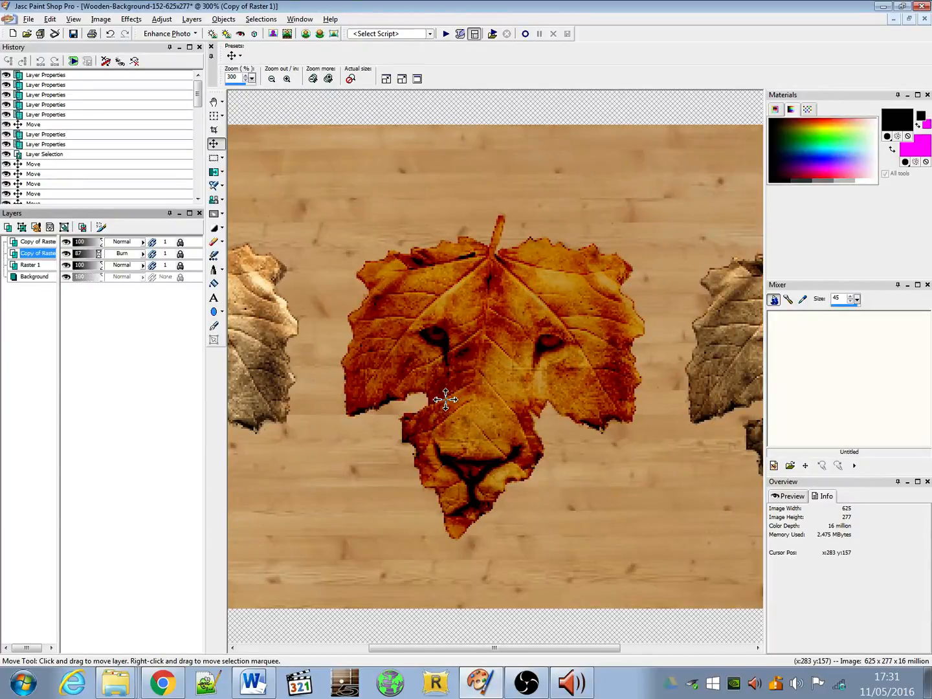
click(143, 254)
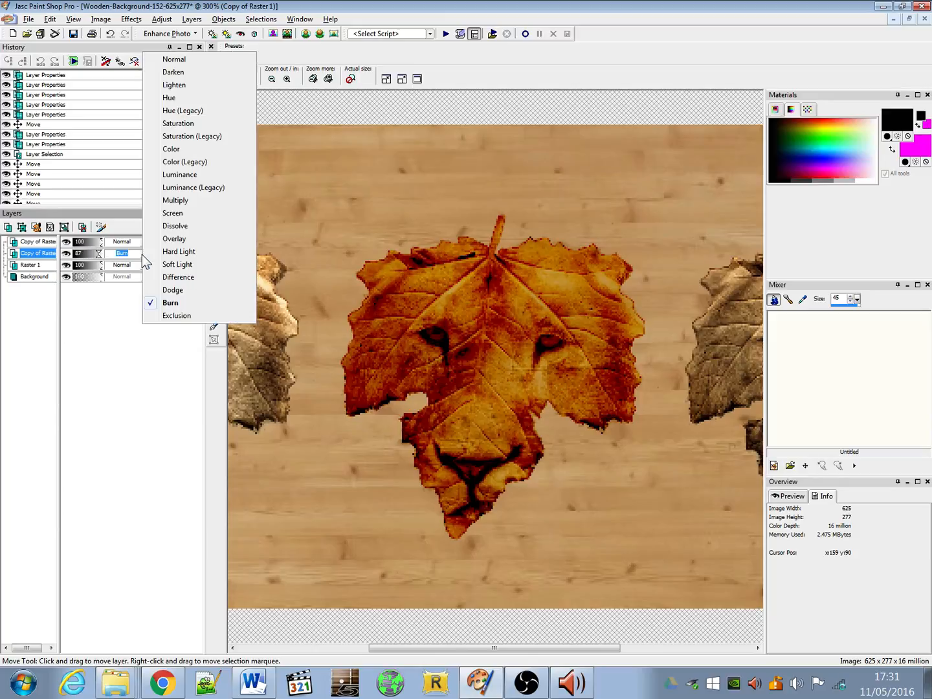
click(166, 315)
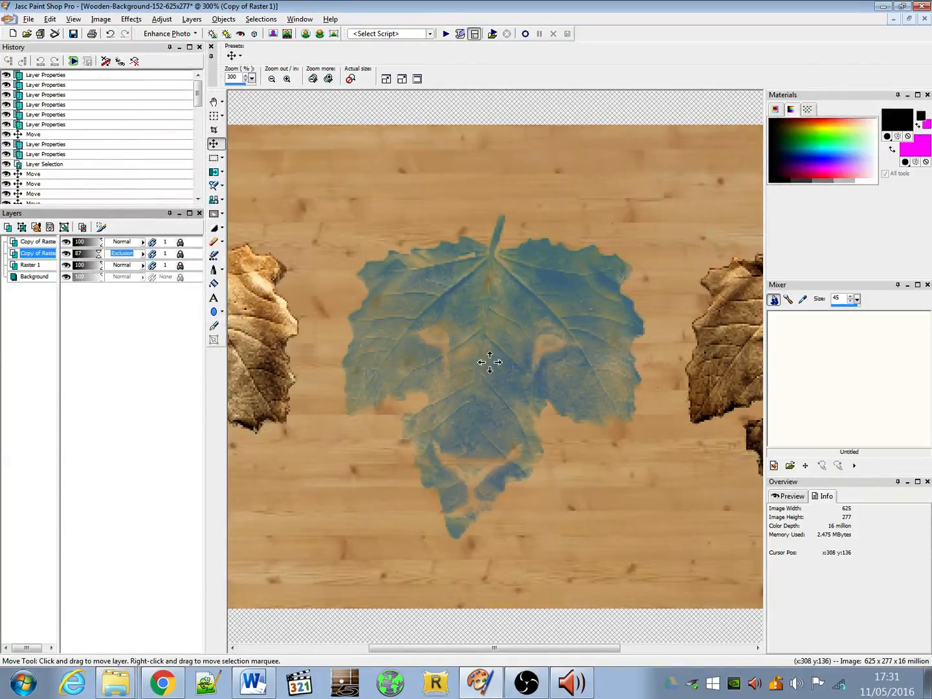
click(586, 521)
click(456, 341)
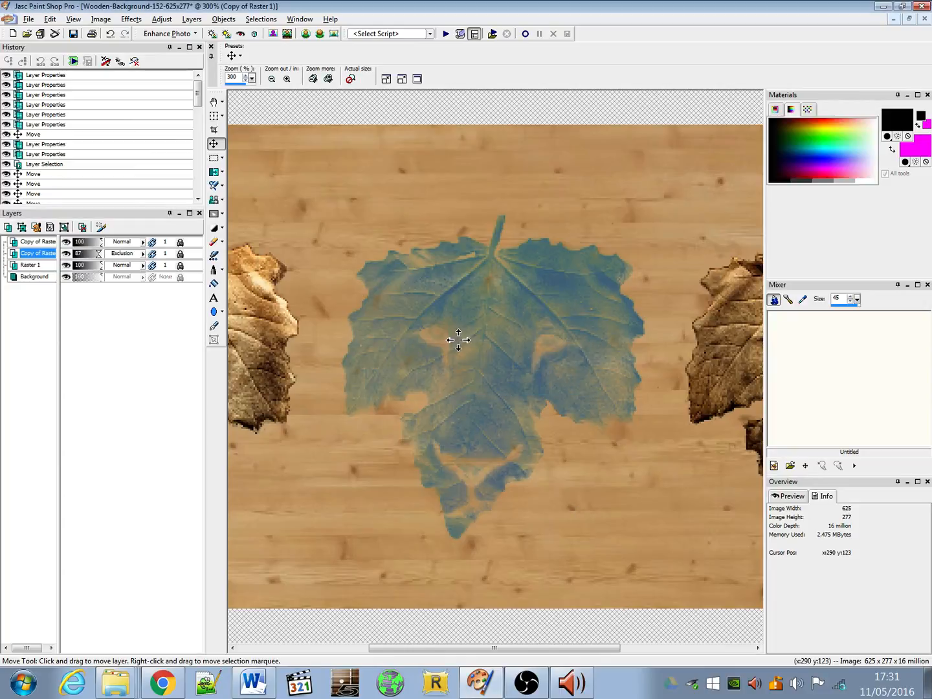
Step: Try an opacity of 30 on the Raster 1 layer and settle on 70
scroll(594, 452, down, 3)
scroll(596, 450, down, 1)
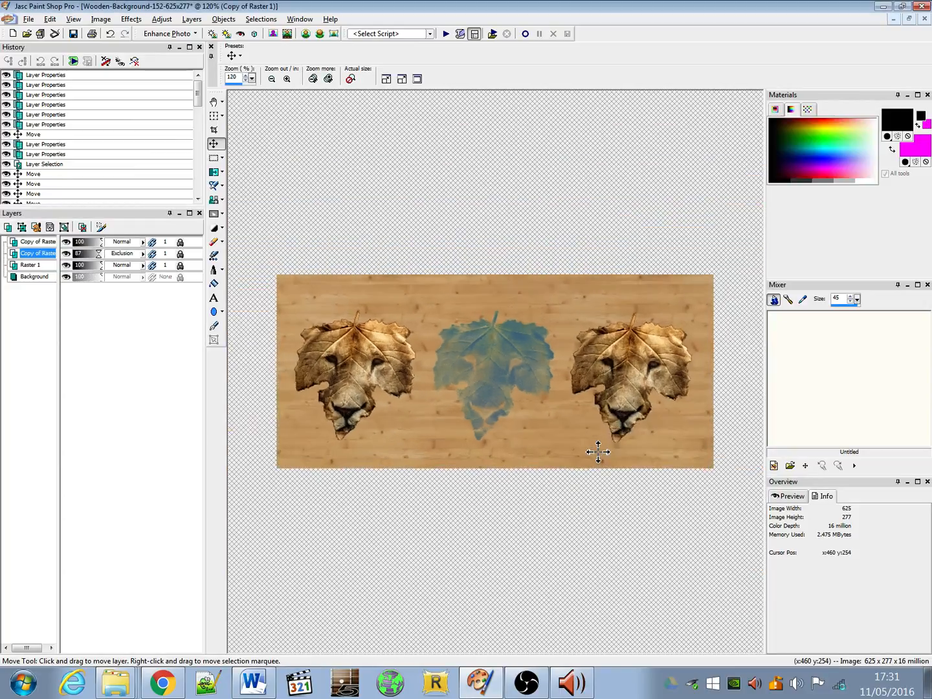
scroll(596, 451, up, 1)
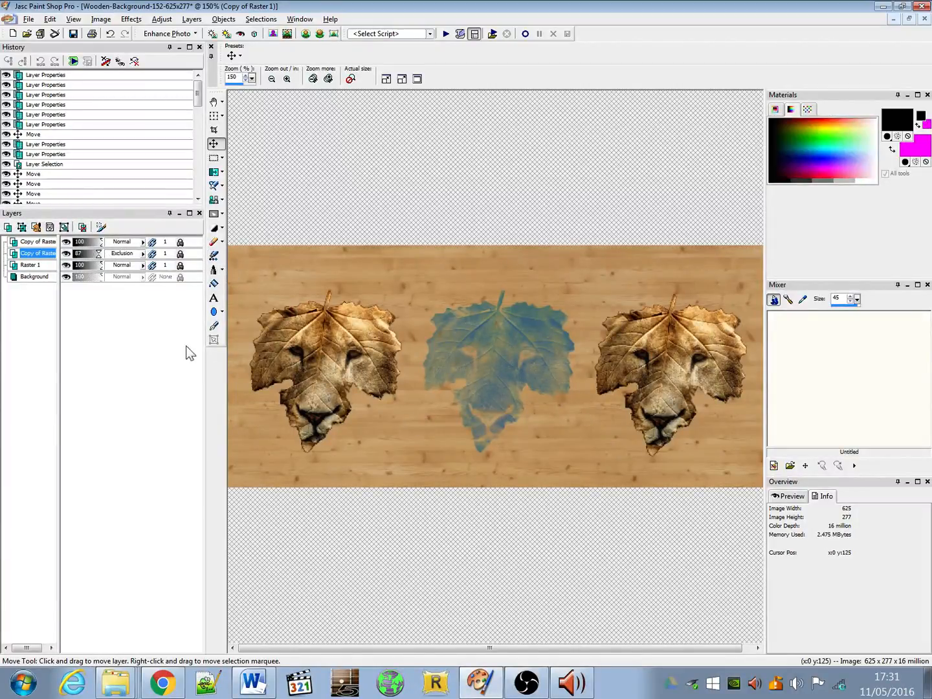
click(81, 265)
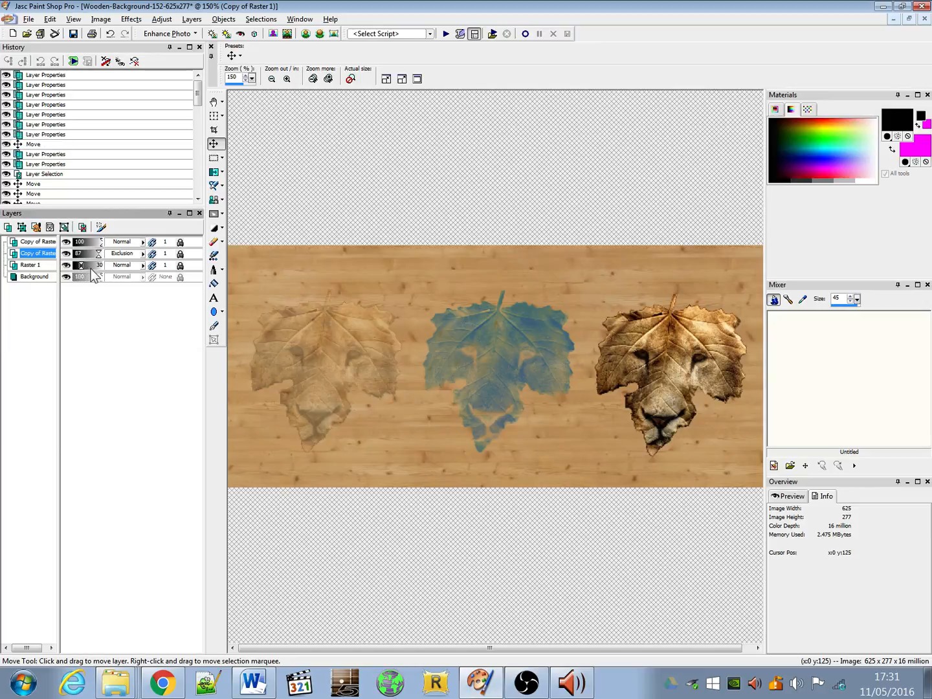
mouse_move(90, 269)
mouse_down()
mouse_move(80, 267)
mouse_move(92, 267)
mouse_up()
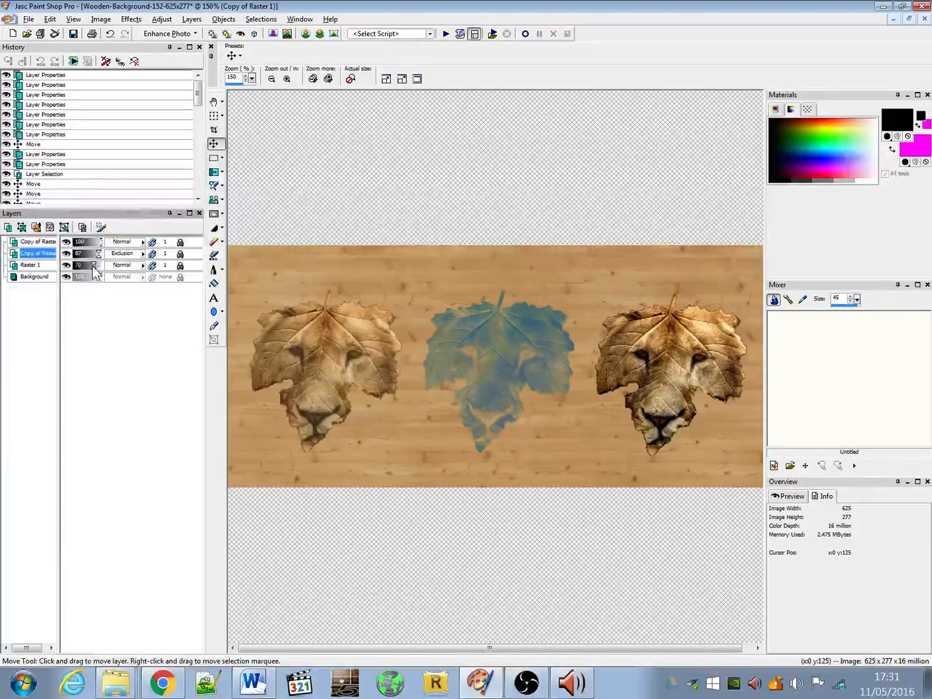
click(144, 253)
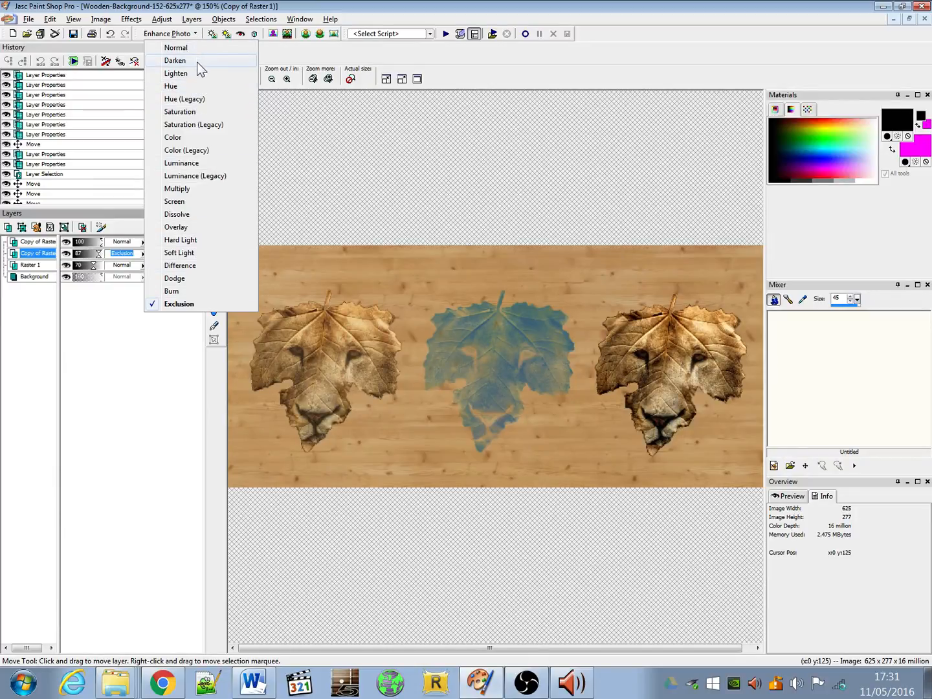
click(87, 329)
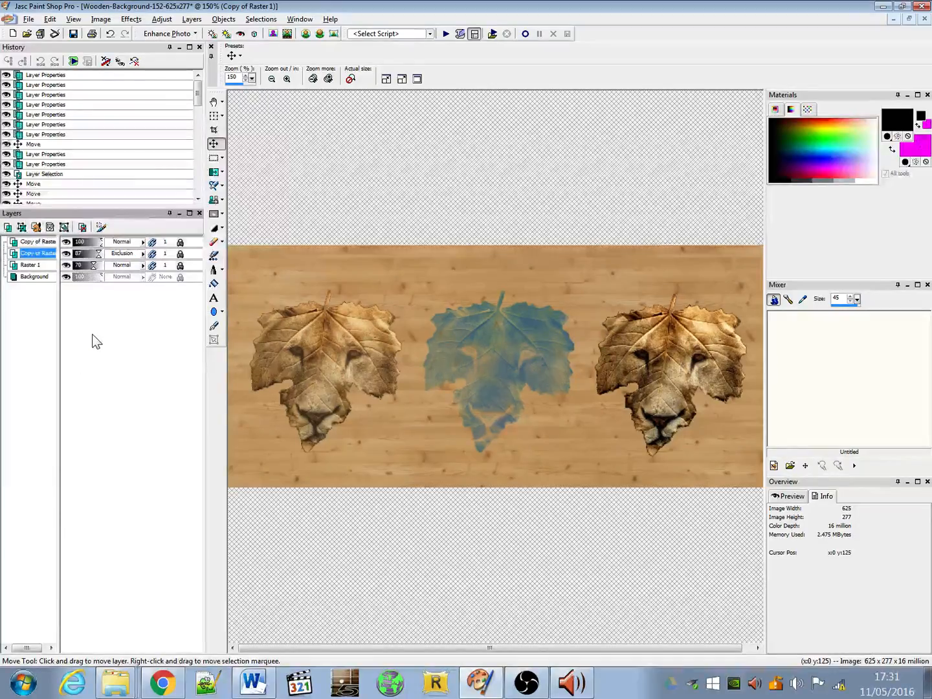